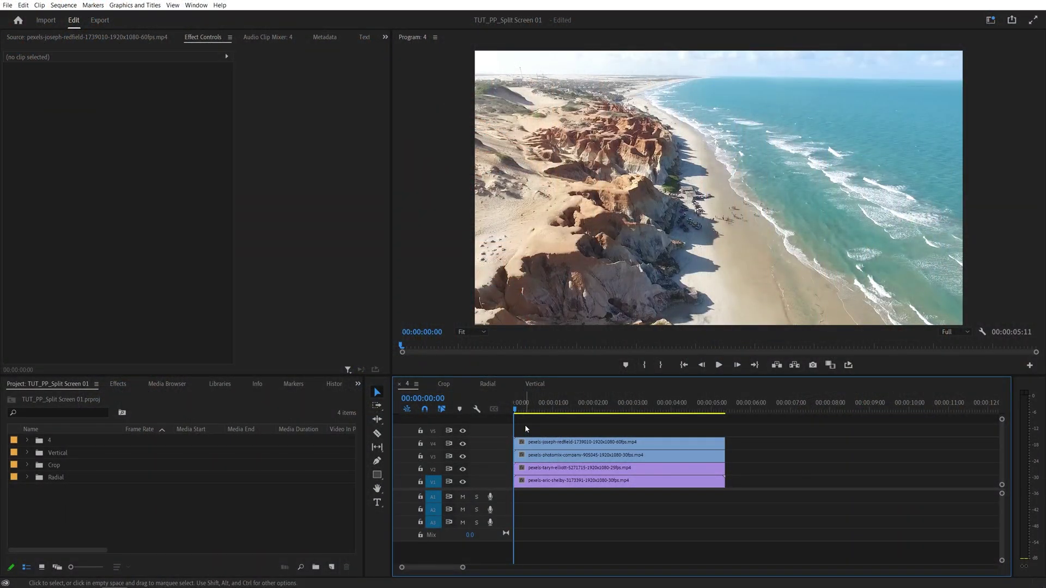
Step: Preview the Crop, Radial and Vertical sequences, then switch back to sequence 4
left_click(444, 384)
left_click(488, 384)
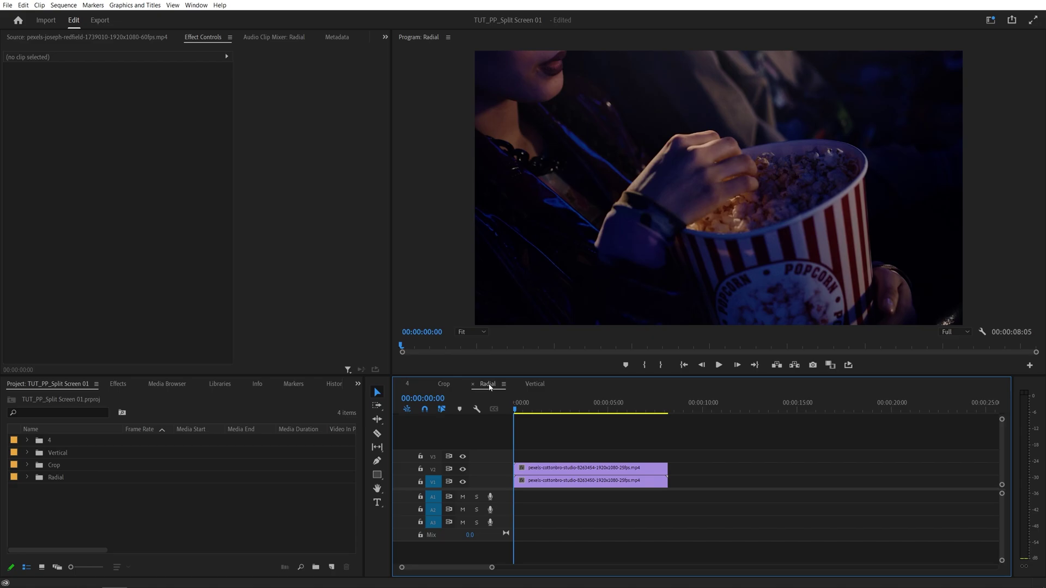
left_click(534, 385)
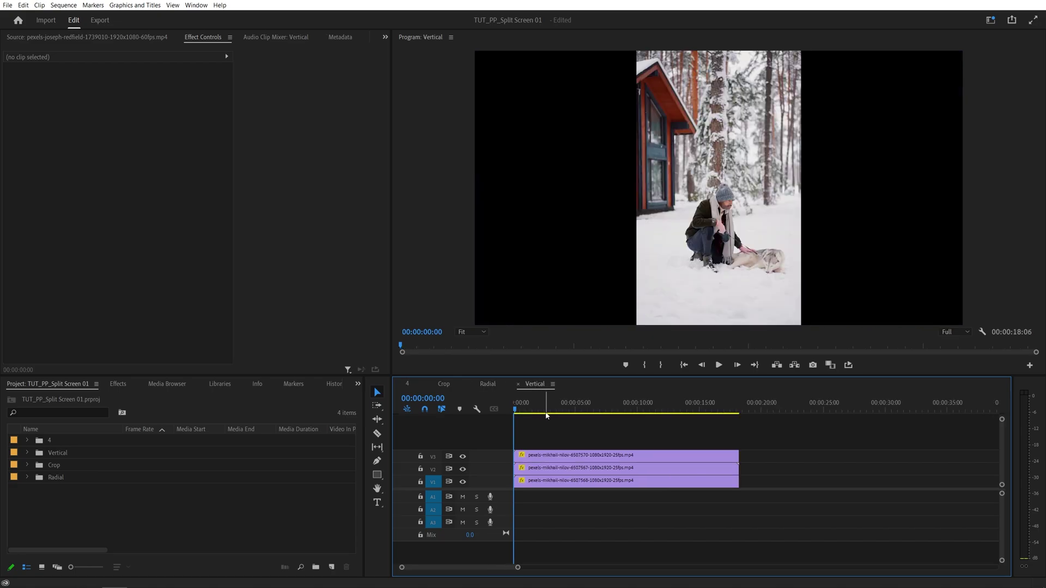
left_click(411, 384)
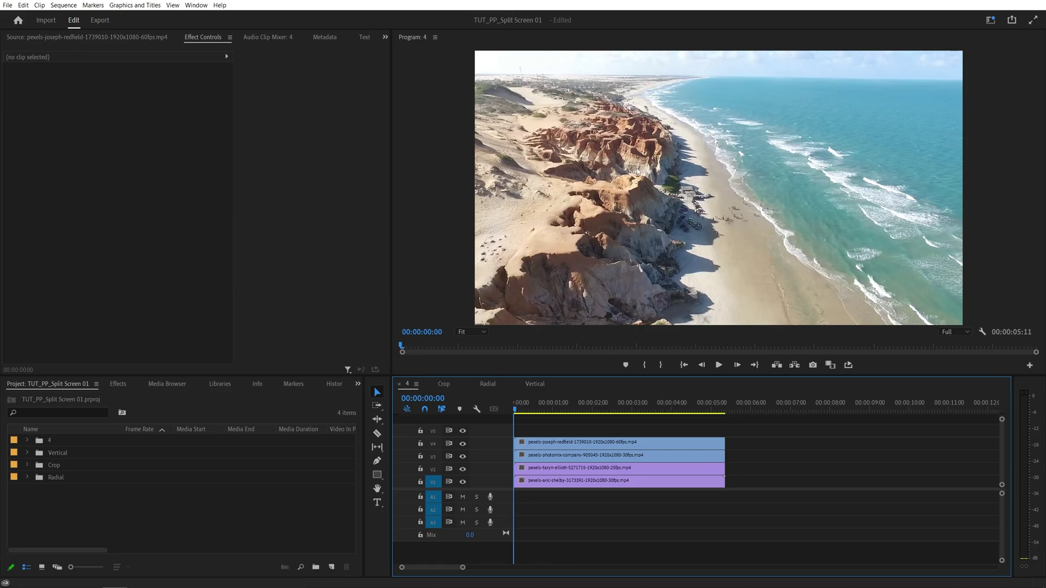
Step: Set the top beach clip's Scale to 50 in Effect Controls
left_click(569, 446)
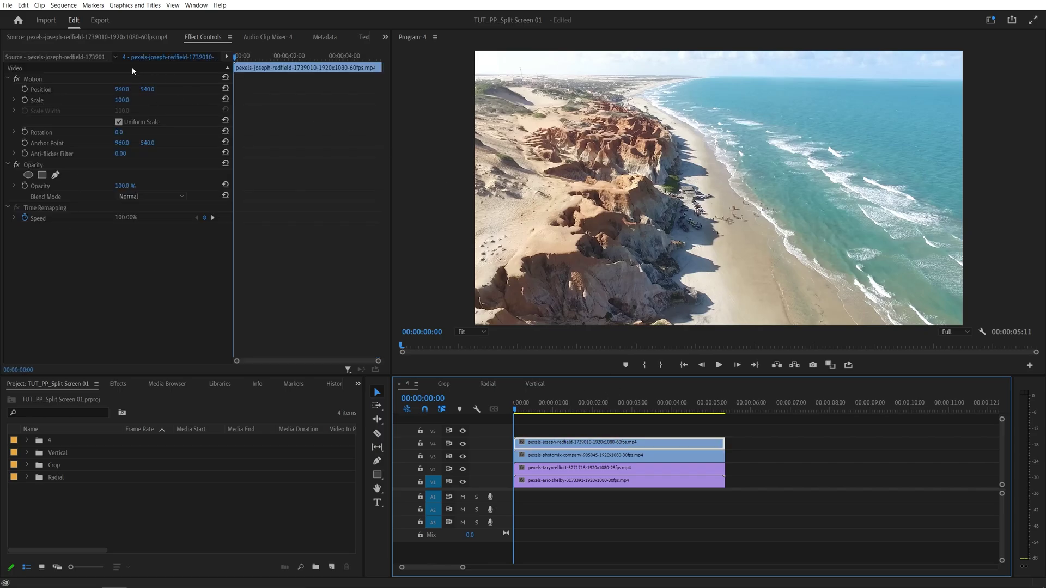
left_click(128, 99)
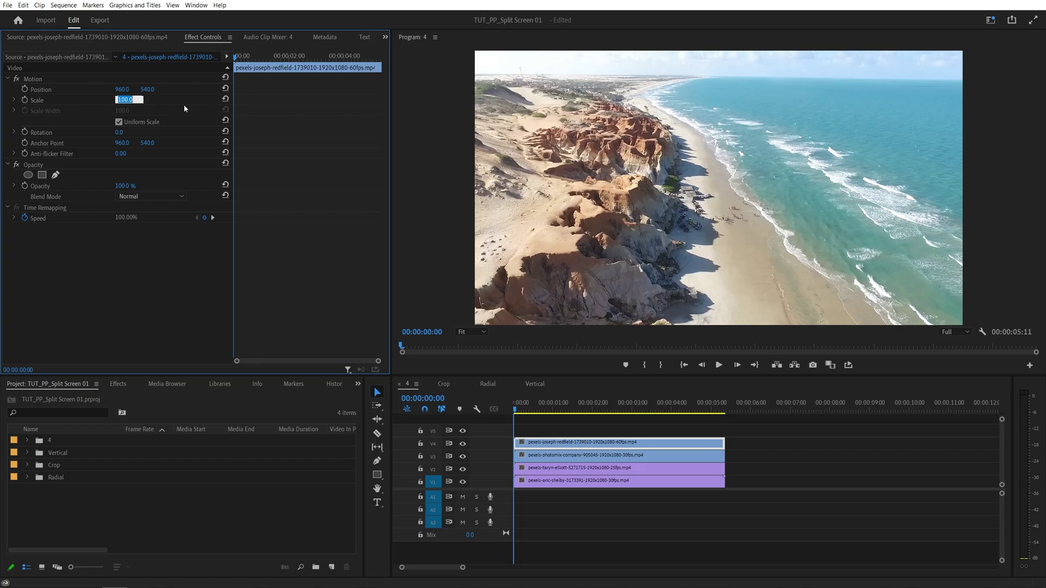
type("50")
key("Return")
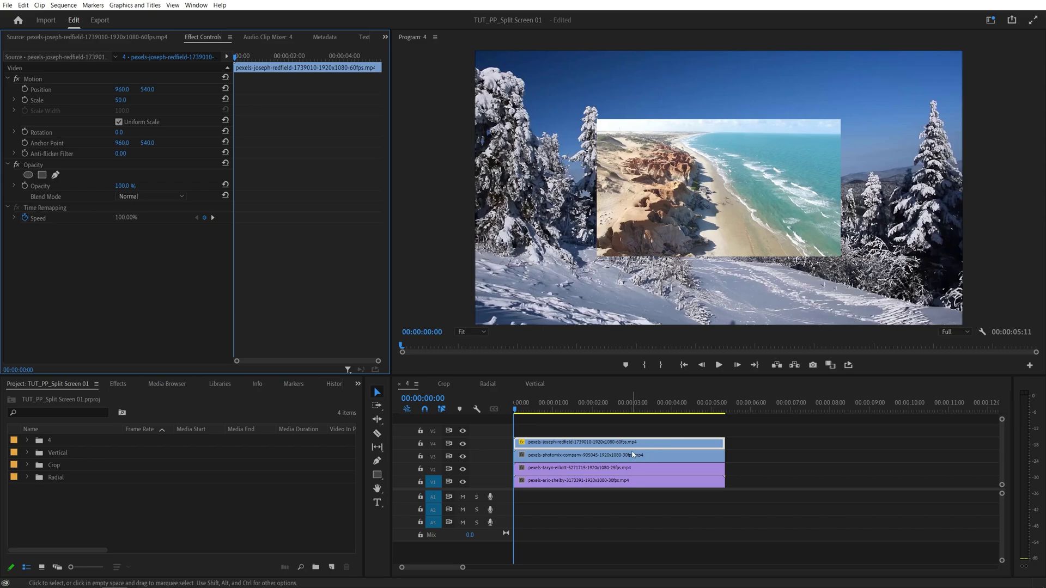
Step: Copy the beach clip's Motion settings and paste them onto the V1–V3 clips
right_click(31, 81)
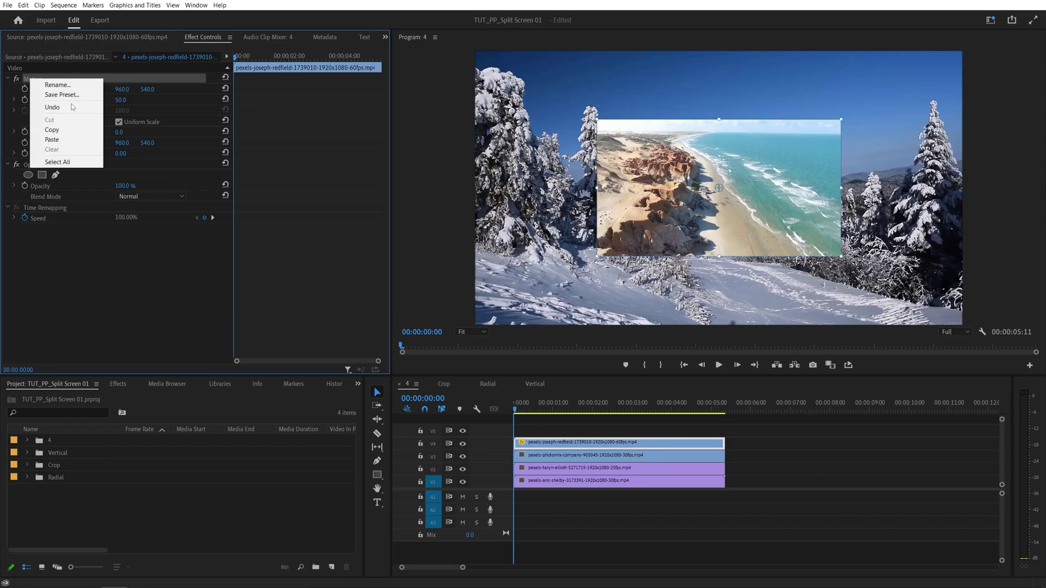
left_click(64, 133)
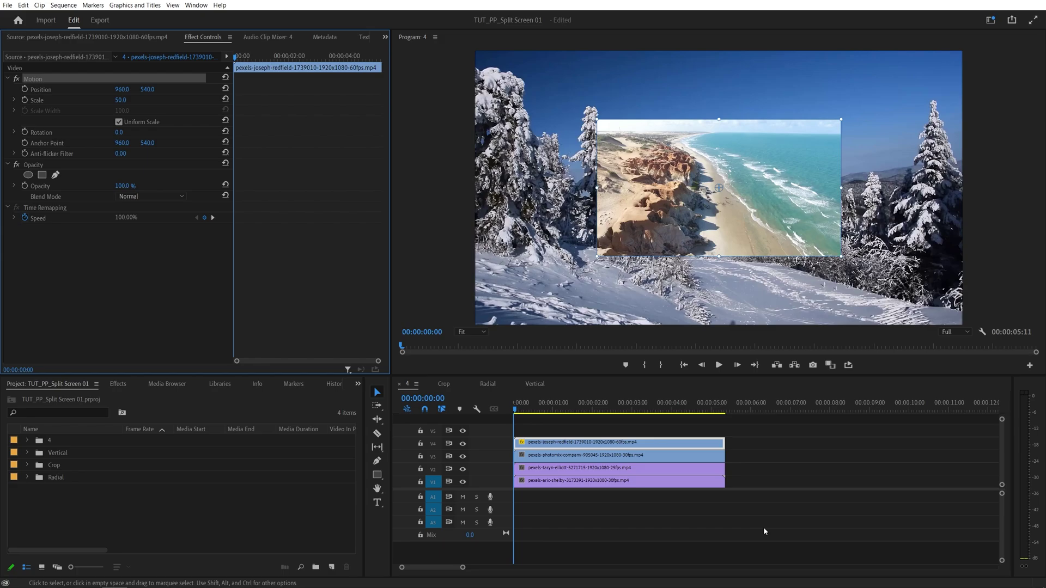
left_click_drag(764, 531, 558, 456)
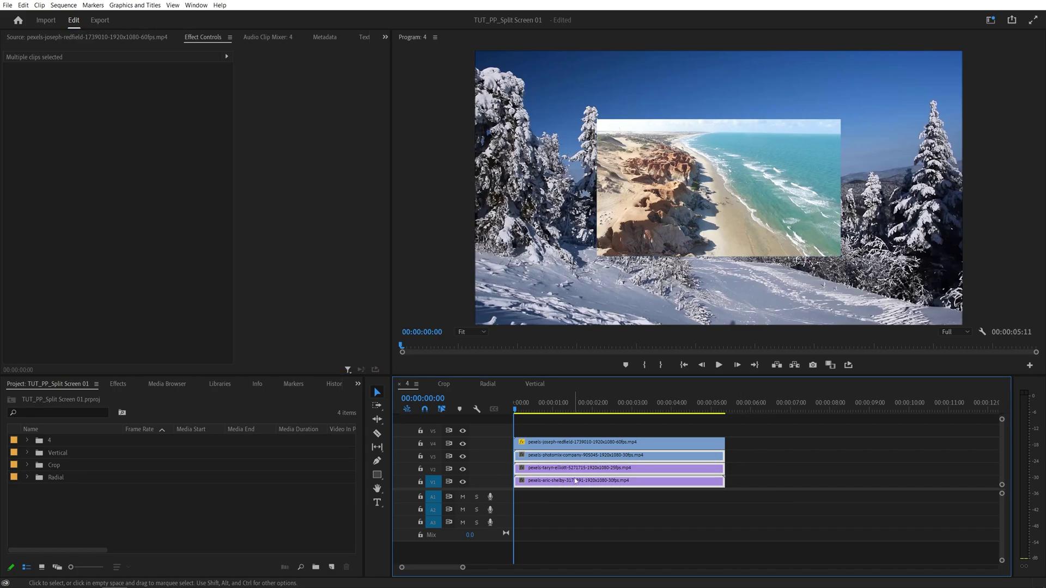
key("ctrl+v")
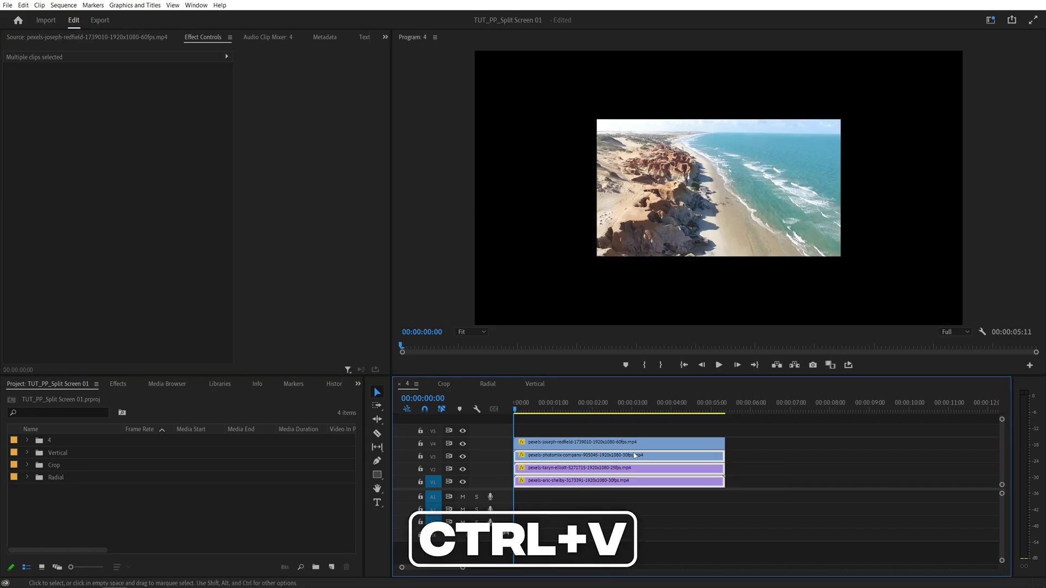
Step: Move the beach clip into the top-left quarter and the snow clip into the top-right
left_click(754, 442)
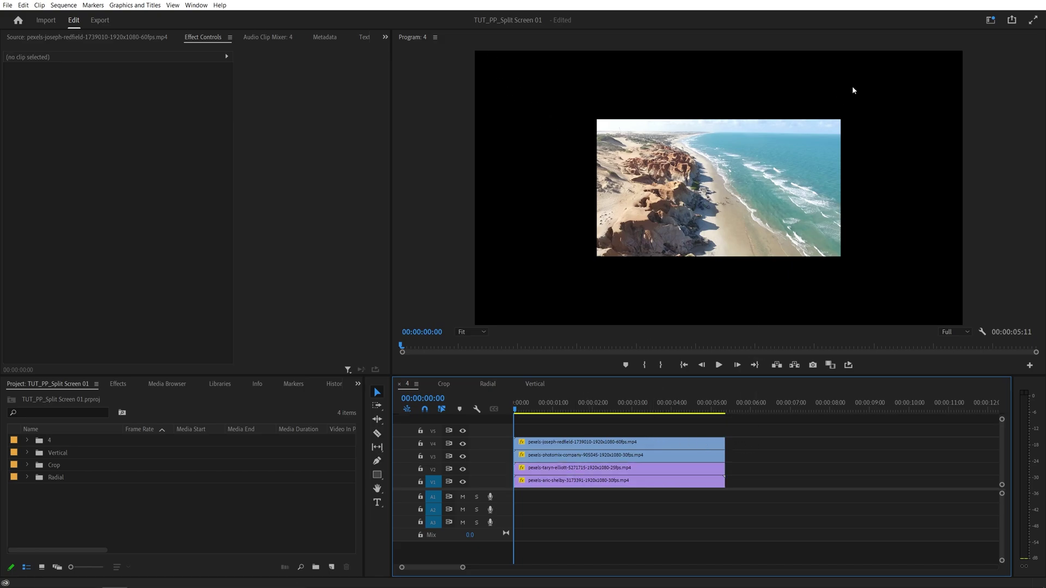
left_click(535, 445)
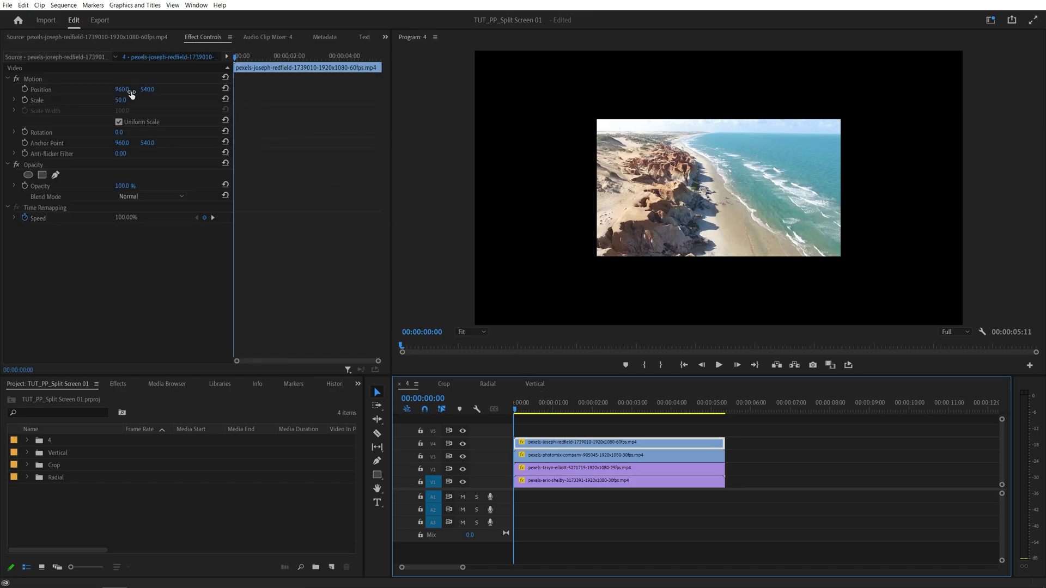
mouse_move(132, 93)
left_mouse_down()
mouse_move(175, 94)
mouse_move(132, 93)
left_mouse_up()
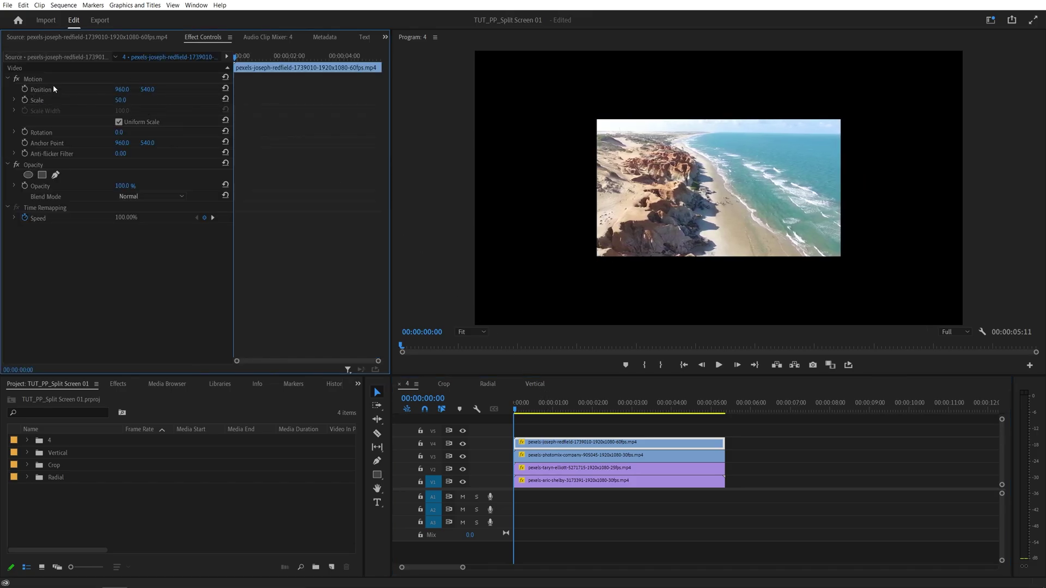
left_click(34, 80)
left_click_drag(671, 200, 549, 131)
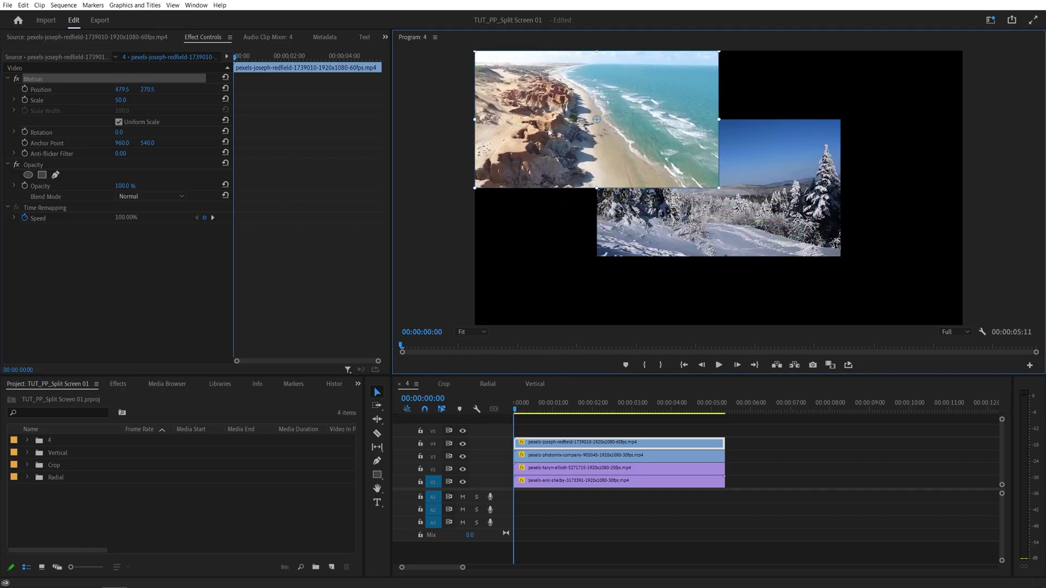
left_click(536, 459)
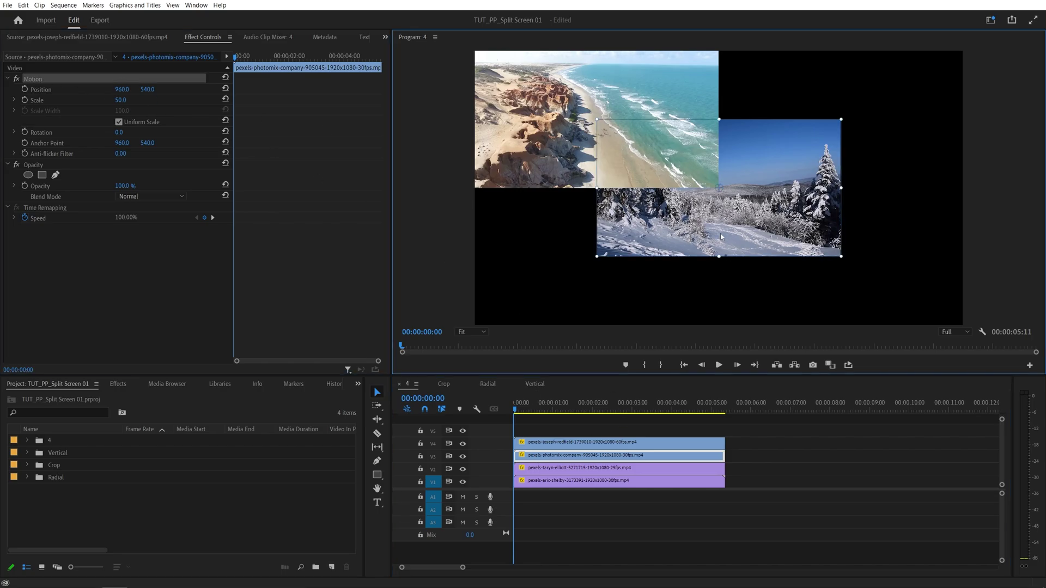
left_click_drag(720, 233, 842, 165)
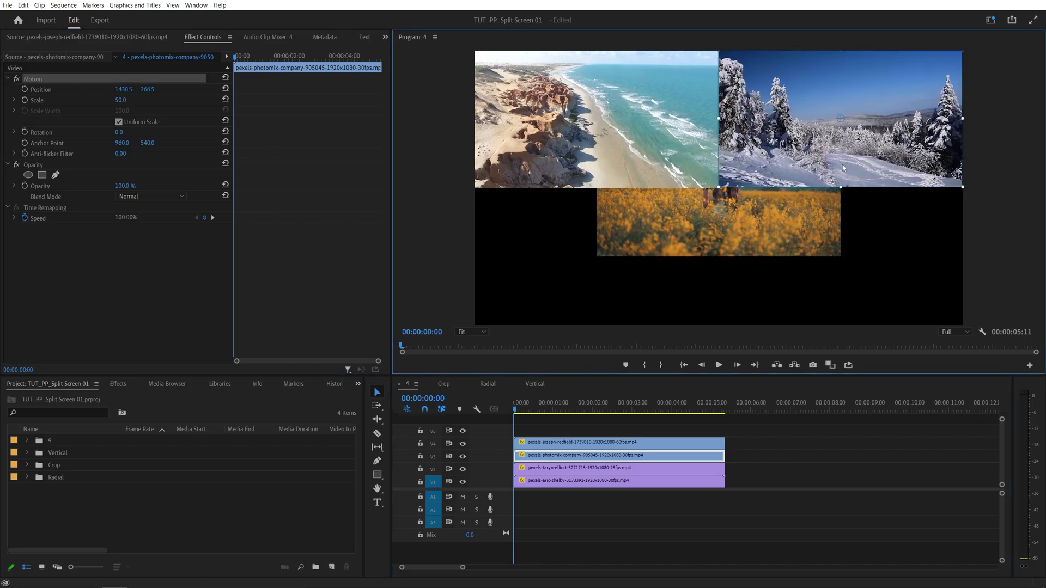
Step: Move the flower clip to the bottom-left quarter and the forest clip to the bottom-right
left_click(577, 467)
left_click(34, 80)
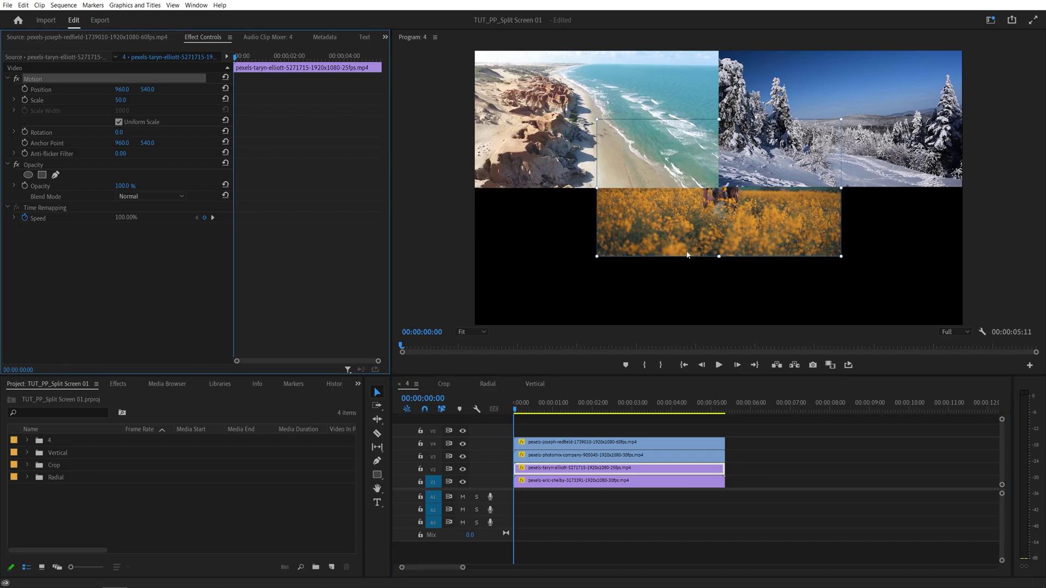
left_click_drag(669, 233, 547, 300)
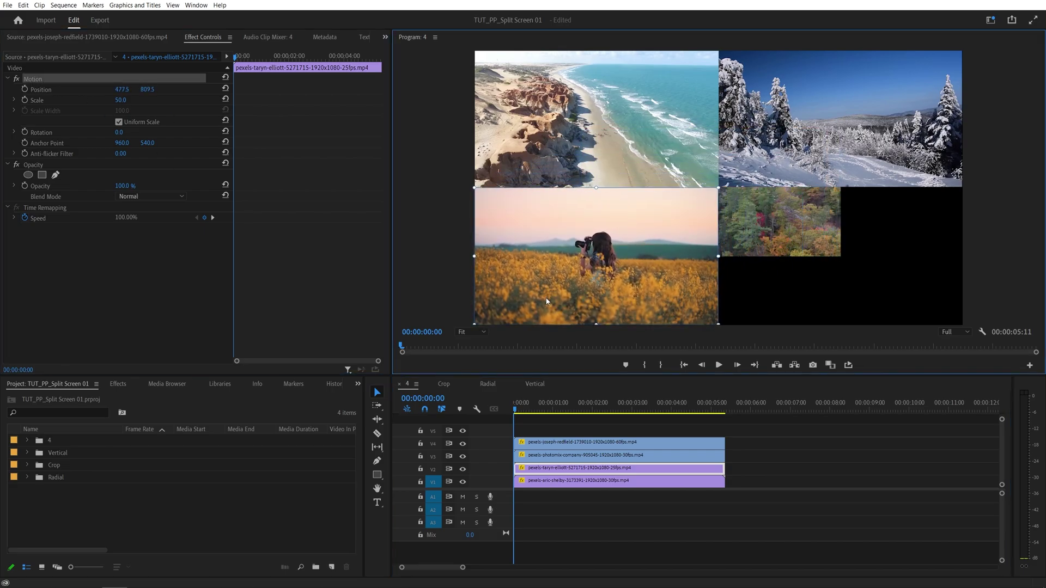
left_click(577, 481)
left_click(34, 82)
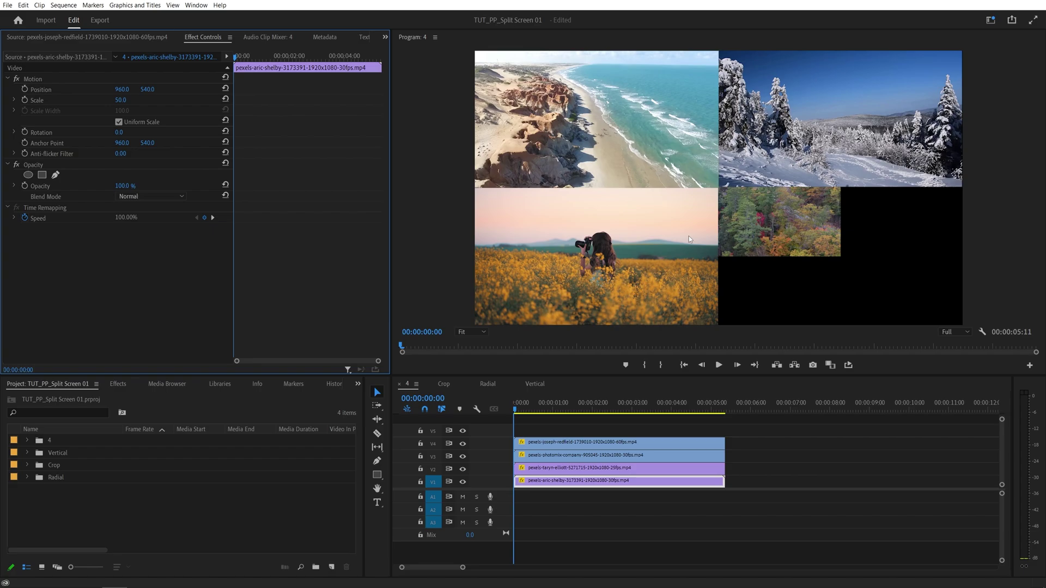
left_click(82, 79)
left_click_drag(784, 225, 907, 298)
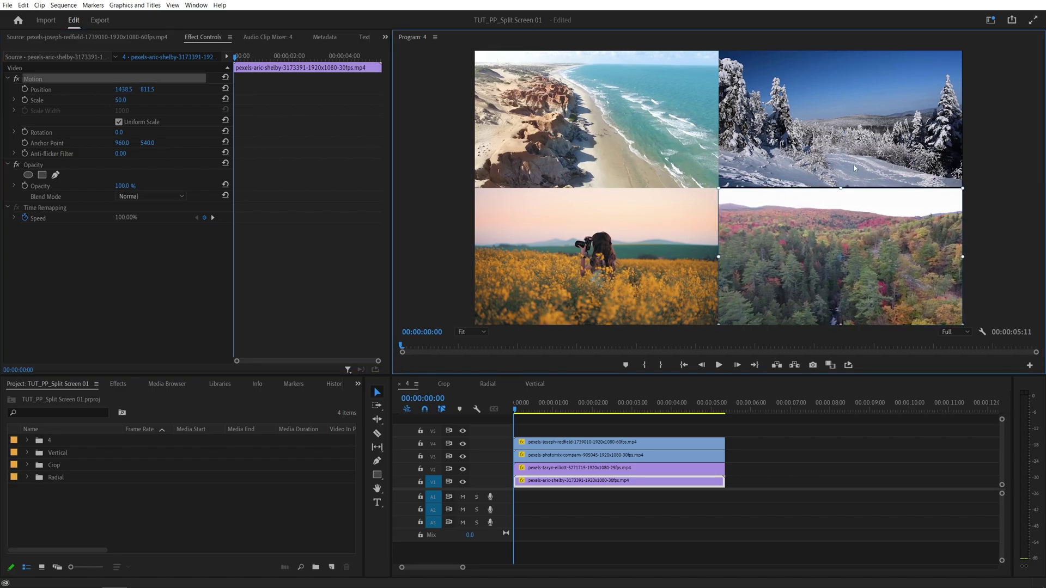
left_click(619, 426)
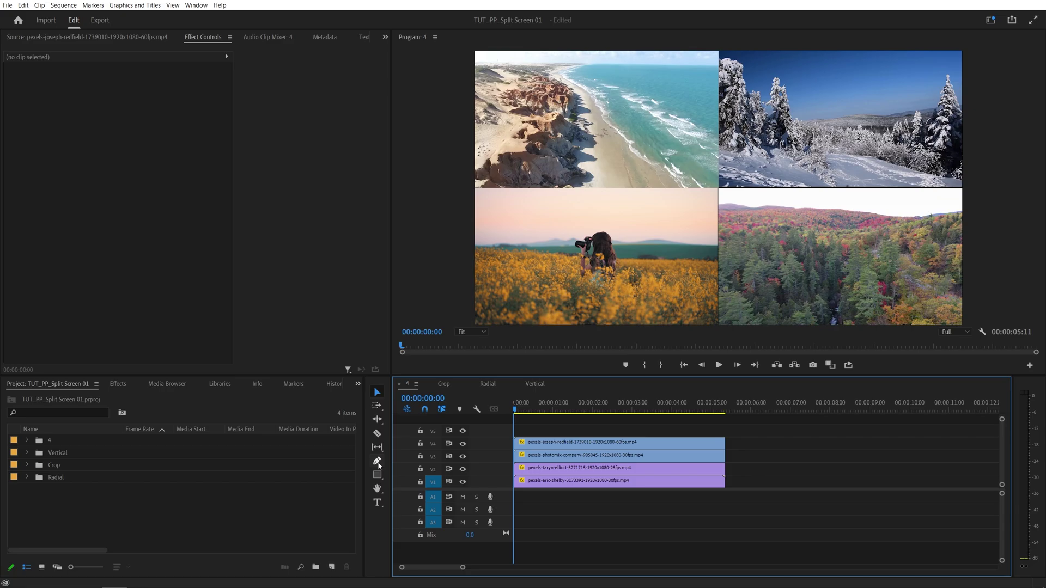
Step: Draw a horizontal line across the frame from left edge to right edge with the Pen tool
left_click(377, 460)
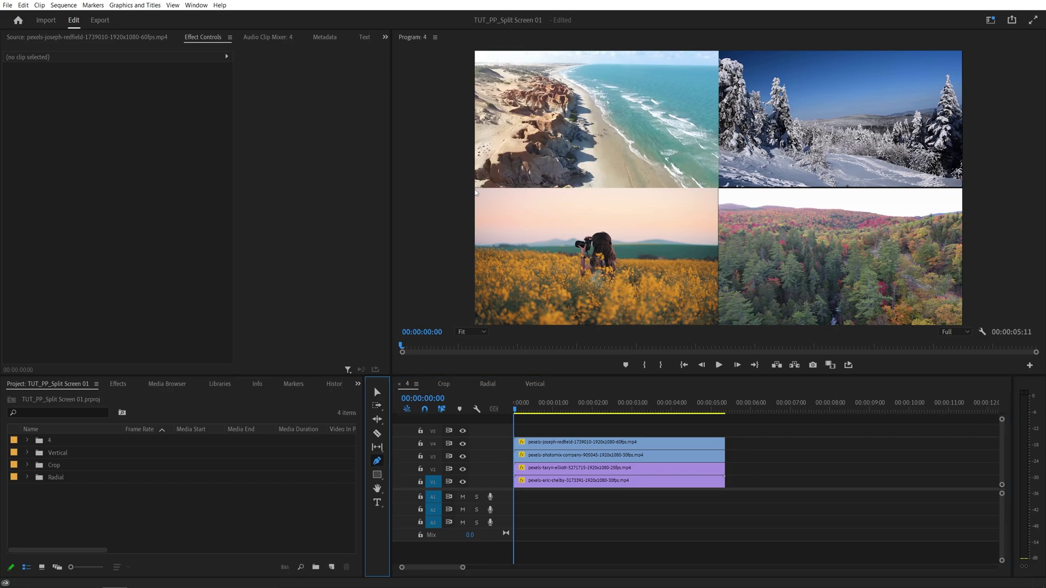
left_click(476, 188)
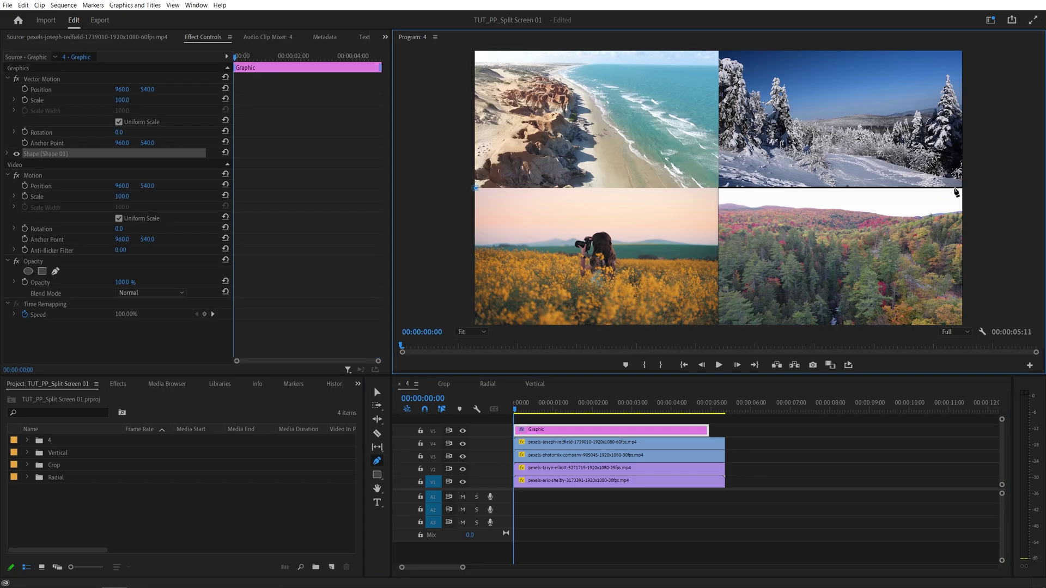
left_click(964, 188, "shift")
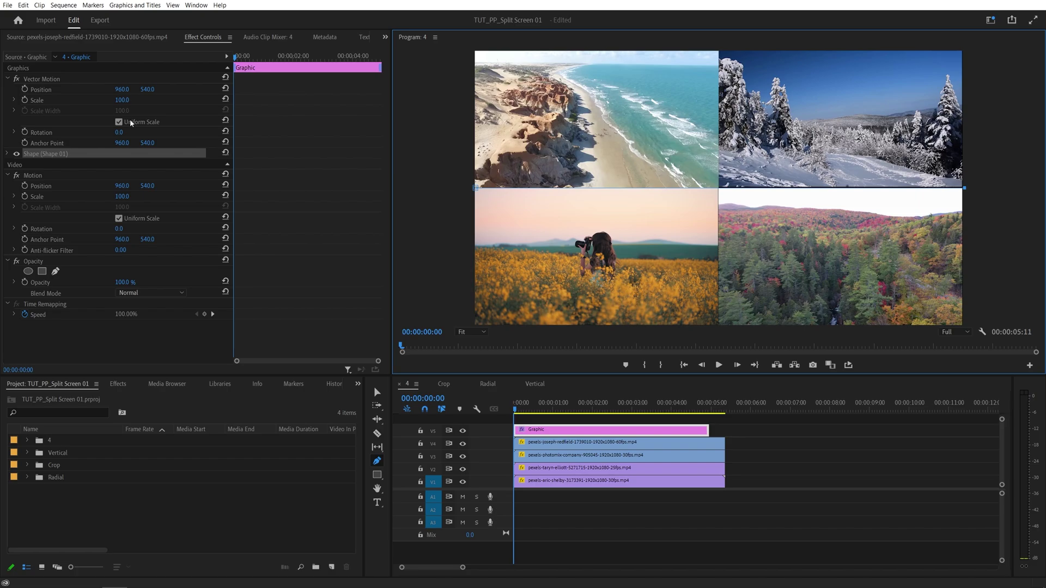
Step: Give the line a white stroke, centre-aligned, with width 15
left_click(8, 154)
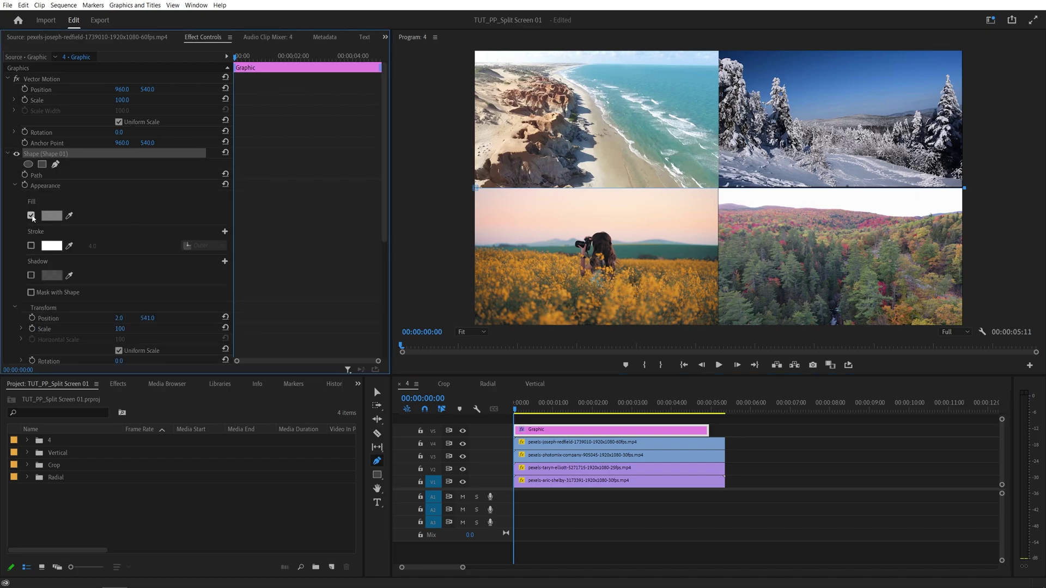
left_click(31, 246)
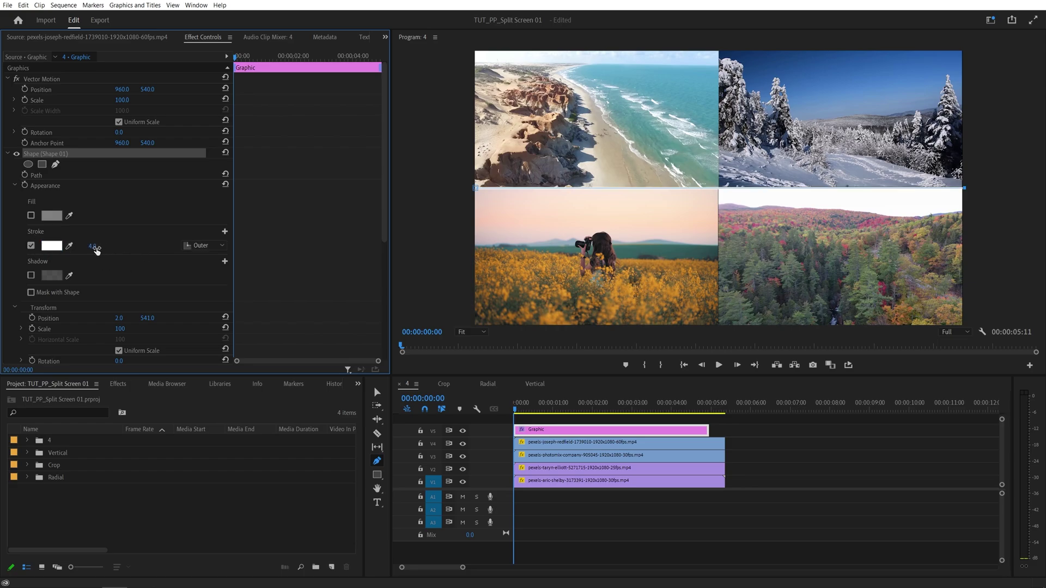
left_click(213, 247)
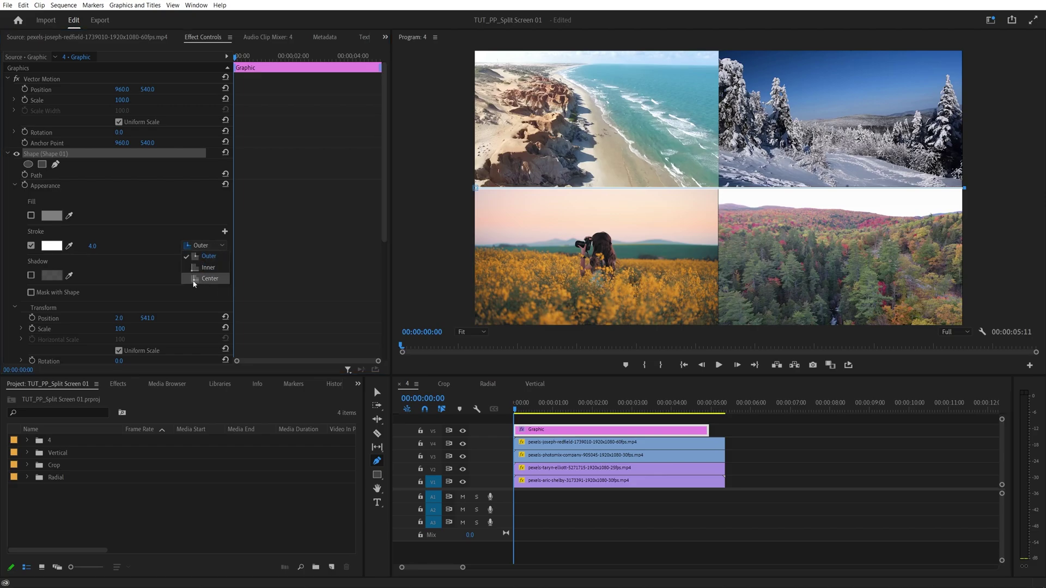
left_click(210, 280)
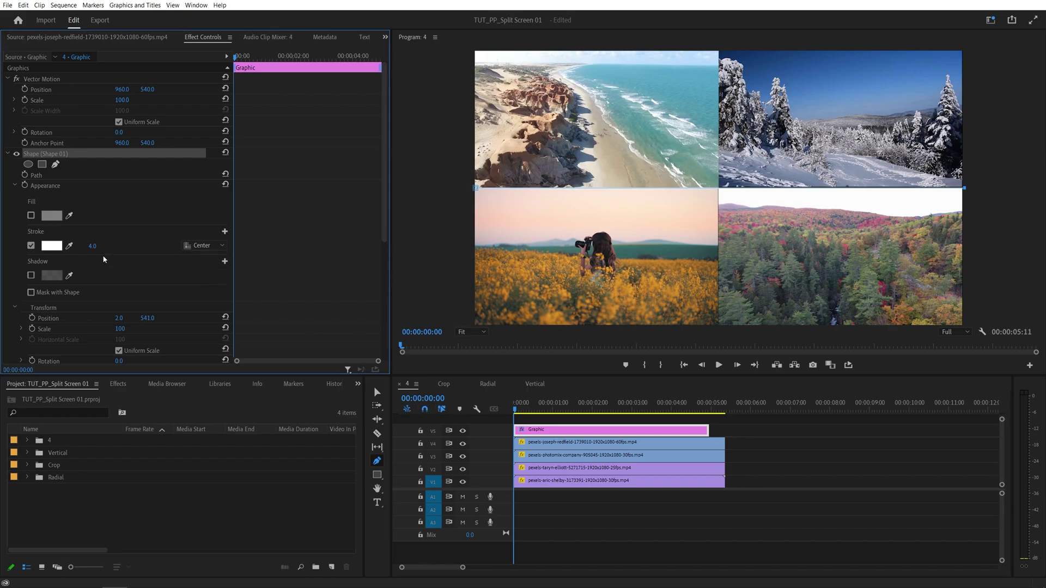
left_click(92, 246)
type("15")
key("Return")
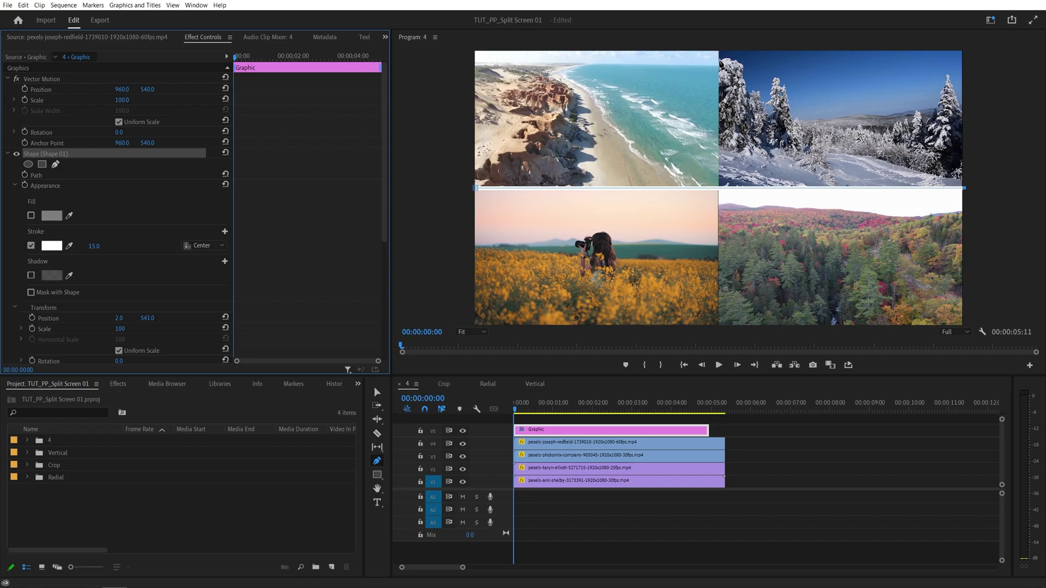
Step: At 50% monitor zoom, extend the divider path into a vertical line down the frame centre
left_click(471, 331)
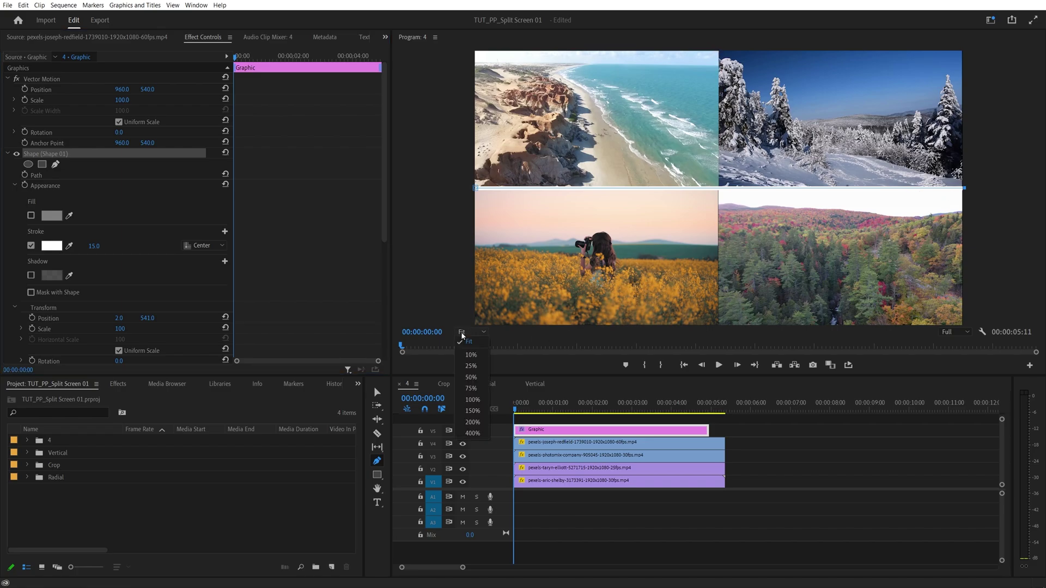
left_click(475, 379)
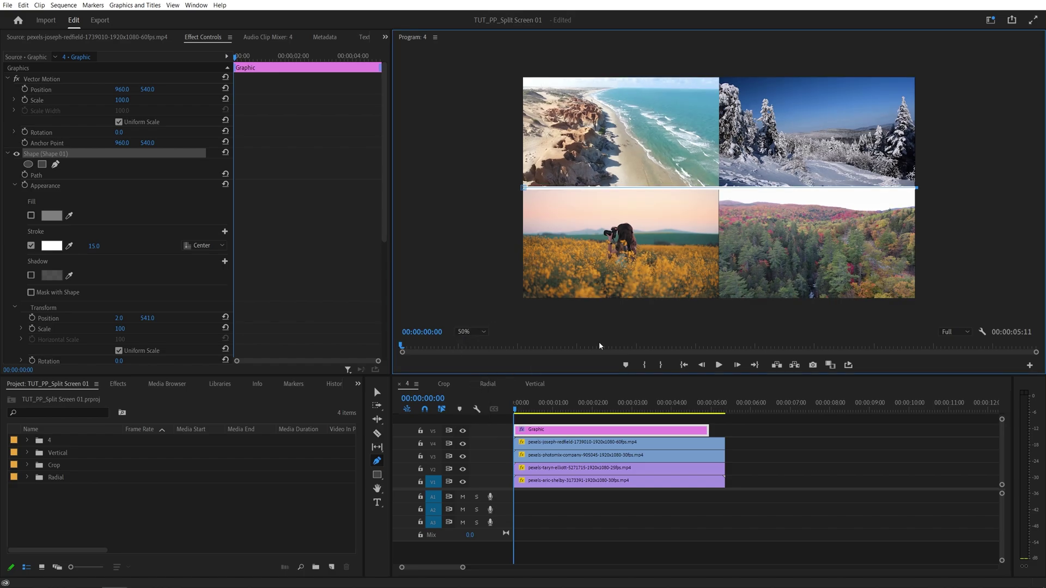
left_click(944, 99)
left_click(950, 63)
left_click(813, 53)
left_click(719, 68)
left_click(720, 301, "shift")
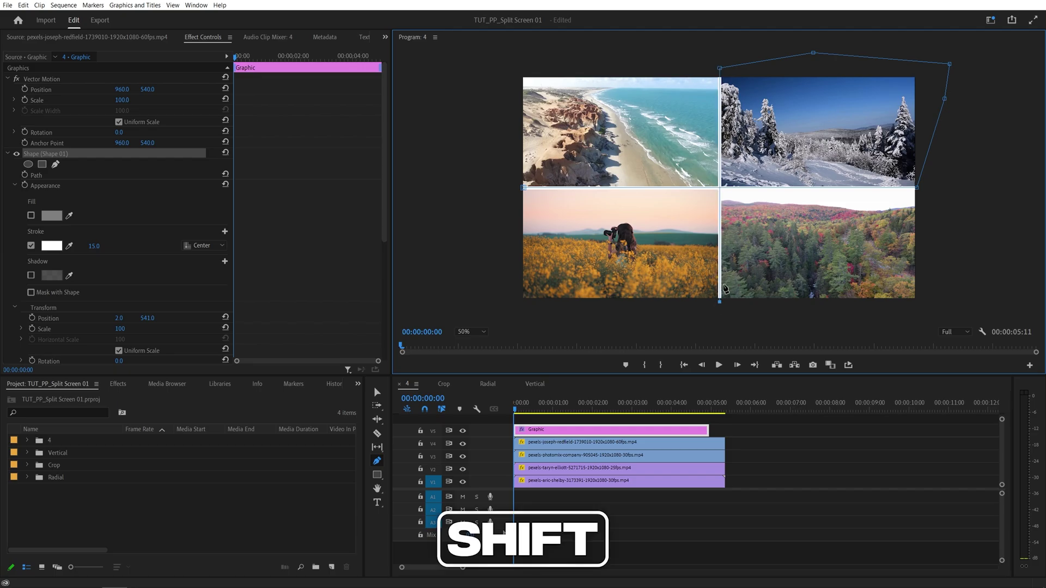
left_click(377, 393)
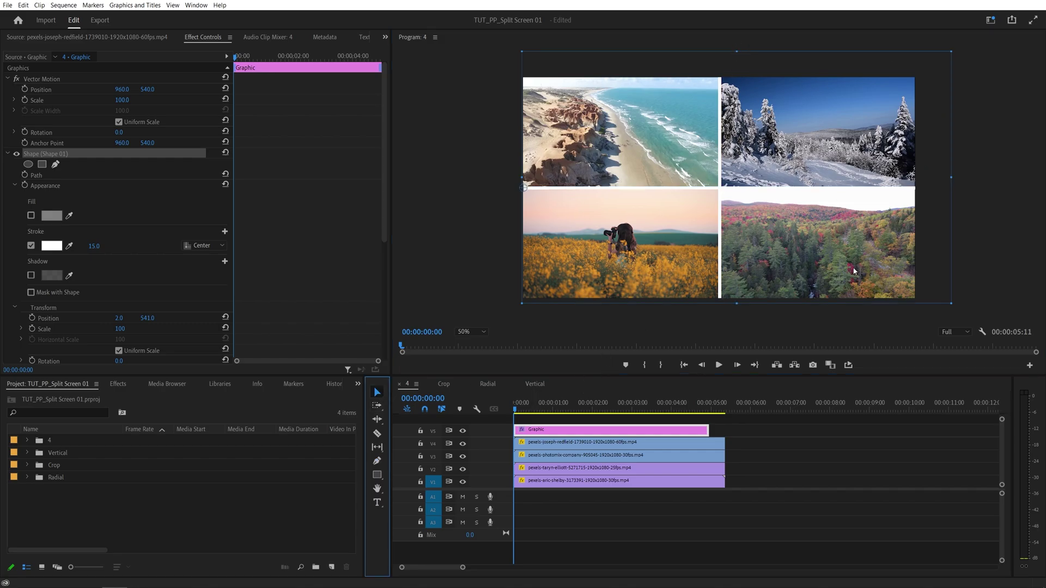
Step: Extend the Graphic clip to the grid clips' 5:11 end, preview, and open the Crop sequence
left_click(536, 434)
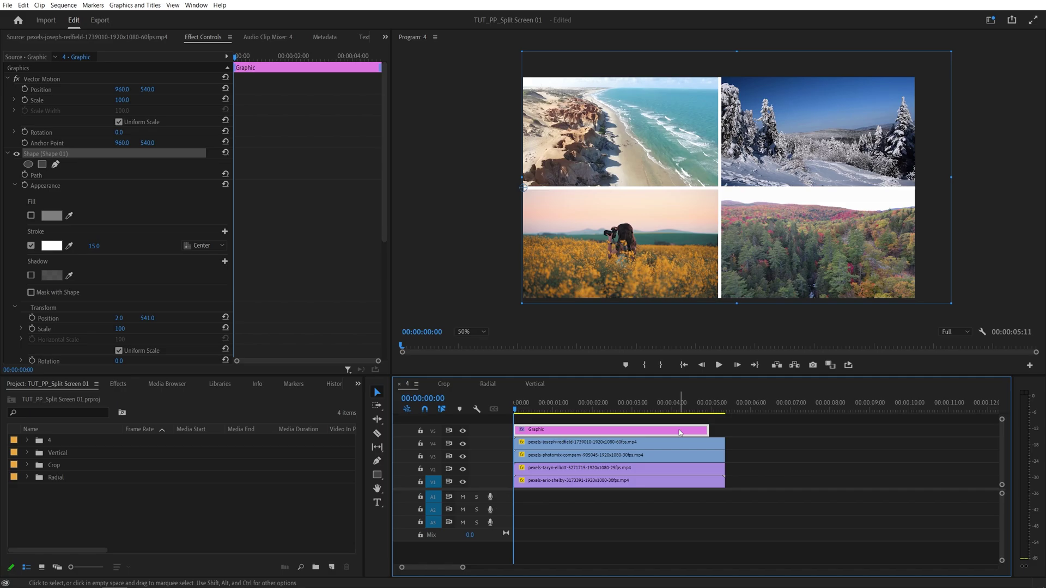
left_click_drag(708, 430, 725, 429)
key("space")
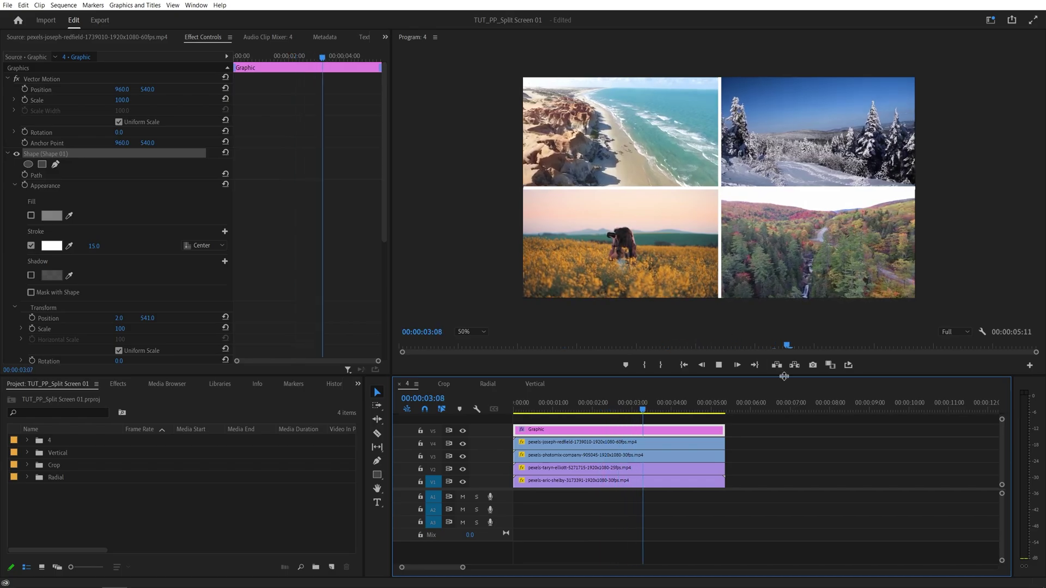
key("space")
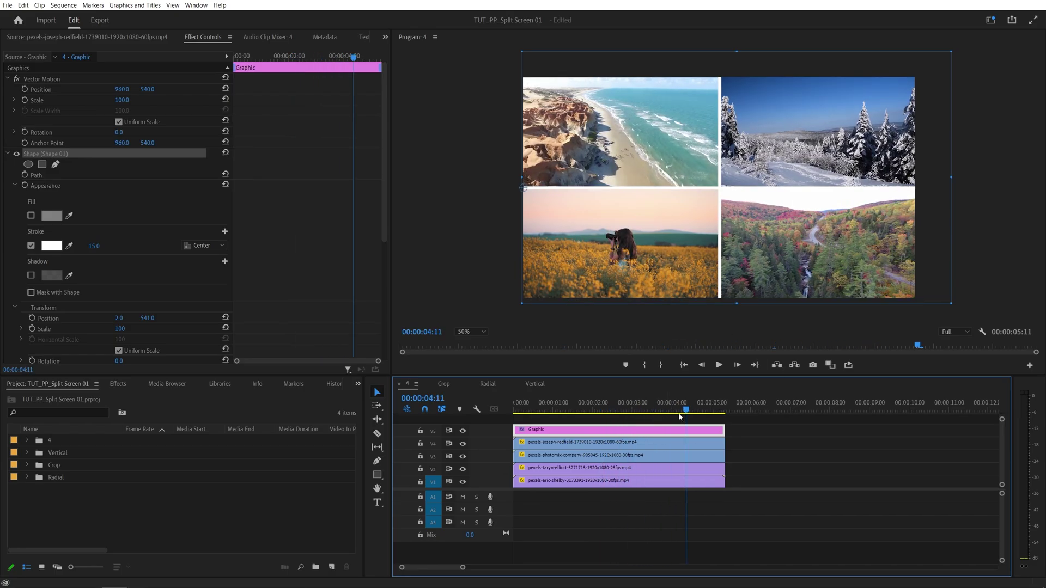
left_click(444, 384)
Step: Search 'crop' in Effects and apply the Crop effect to the upper V2 clip
left_click(569, 409)
left_click_drag(568, 409, 592, 409)
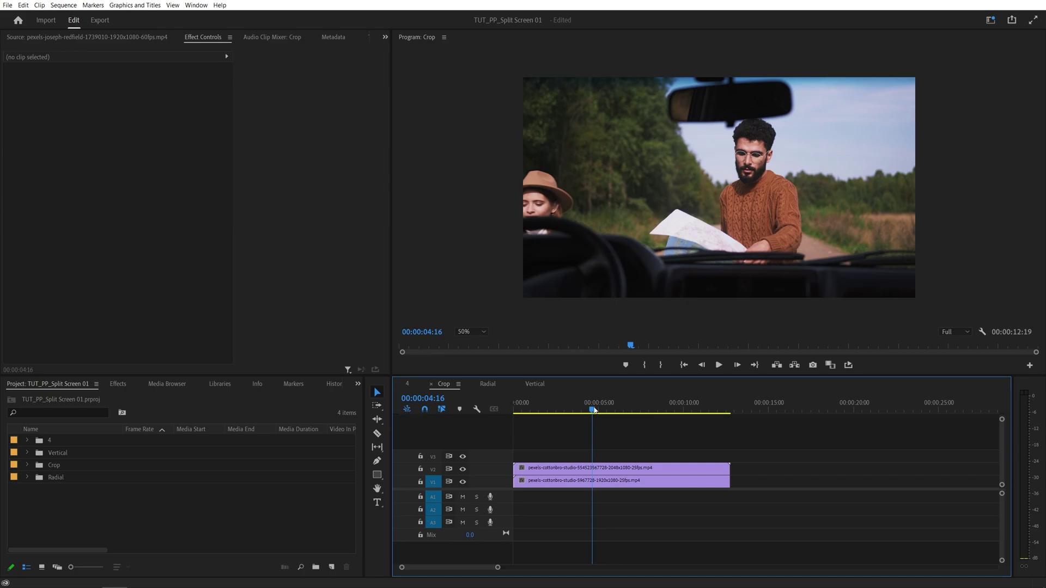
left_click(113, 387)
left_click(57, 397)
type("crop")
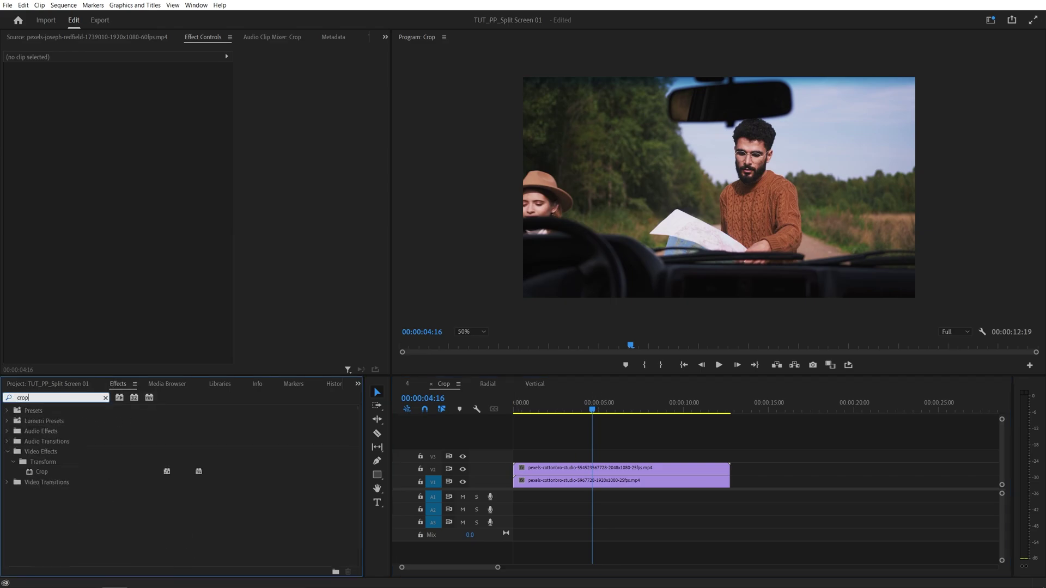
left_click_drag(42, 472, 599, 479)
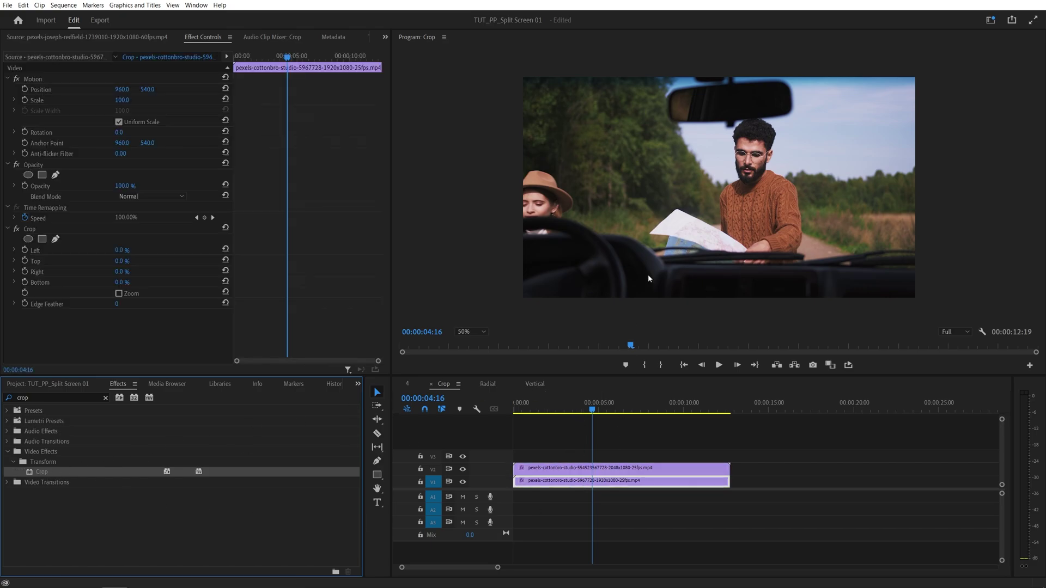
left_click(534, 471)
left_click_drag(583, 409, 537, 416)
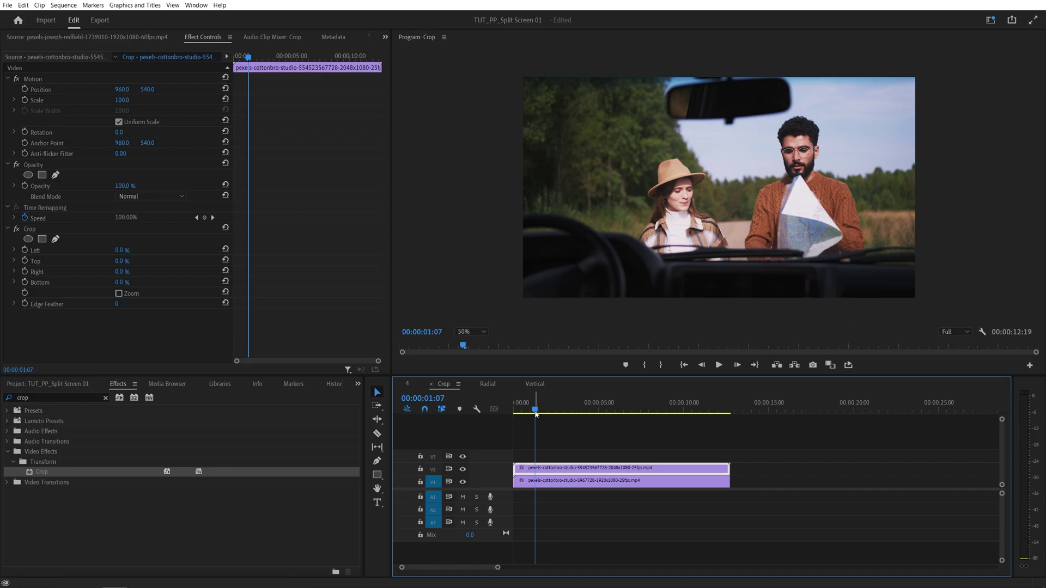
Step: Set the upper clip's Crop Left and Right to 25% each
left_click(515, 411)
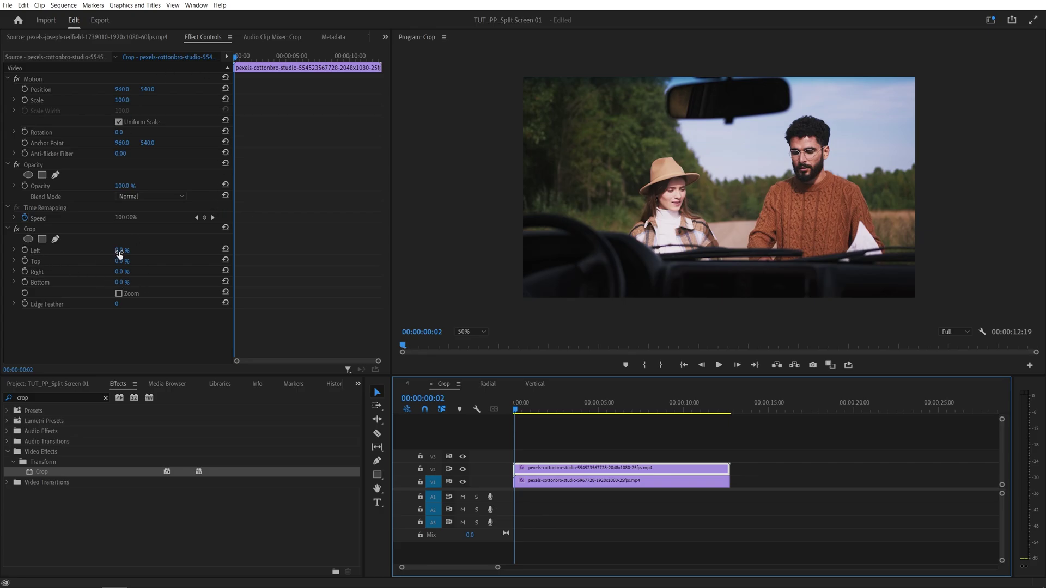
left_click_drag(117, 252, 169, 248)
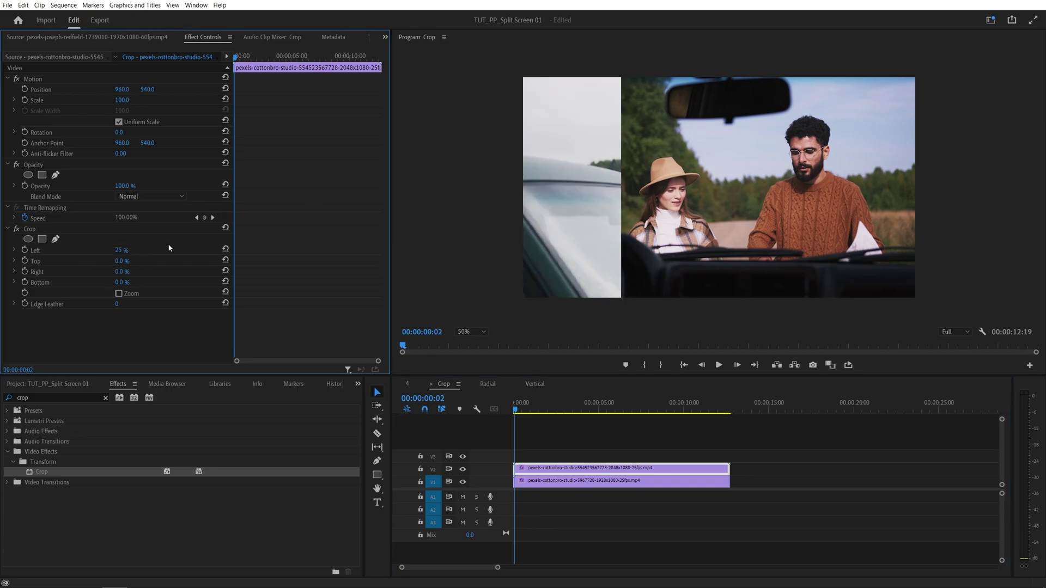
left_click(120, 272)
type("25")
key("Return")
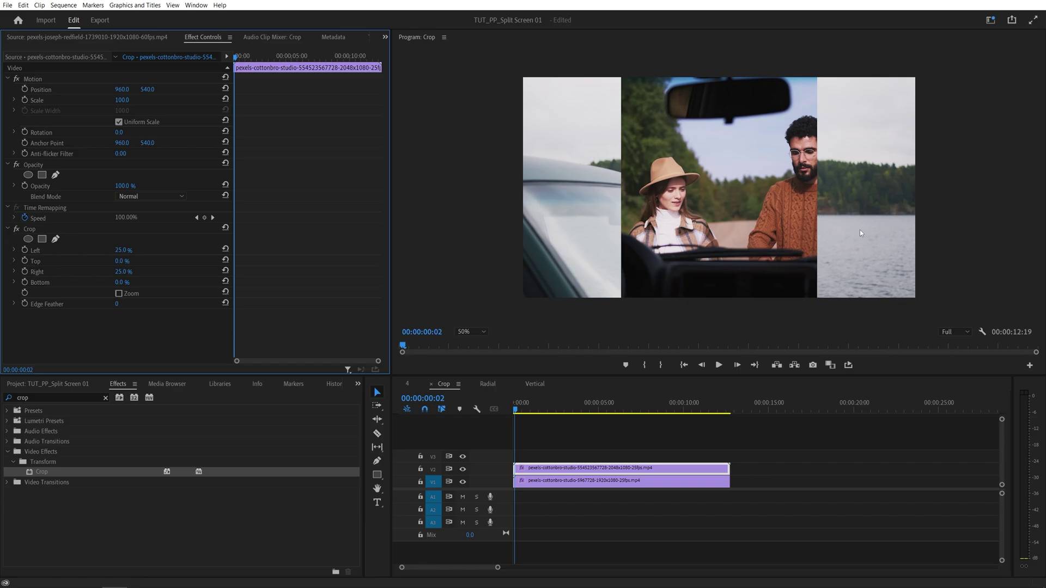
Step: Return the playhead to the sequence start and select the effects search text
left_click(518, 419)
key("Home")
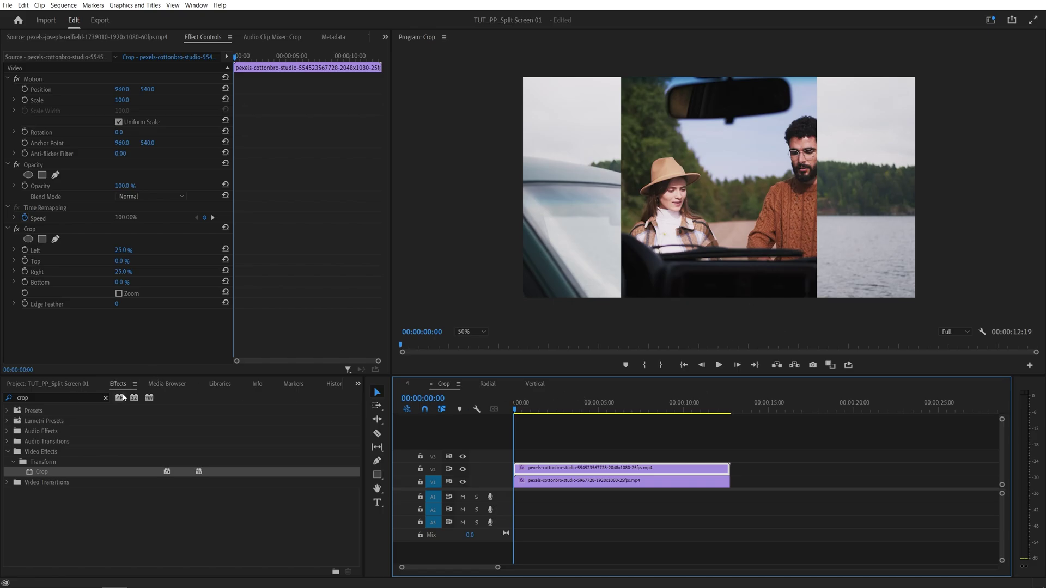
double_click(20, 398)
Step: Add Offset above Crop on the upper clip, with Shift Center X 882 and Position X 479
type("offset")
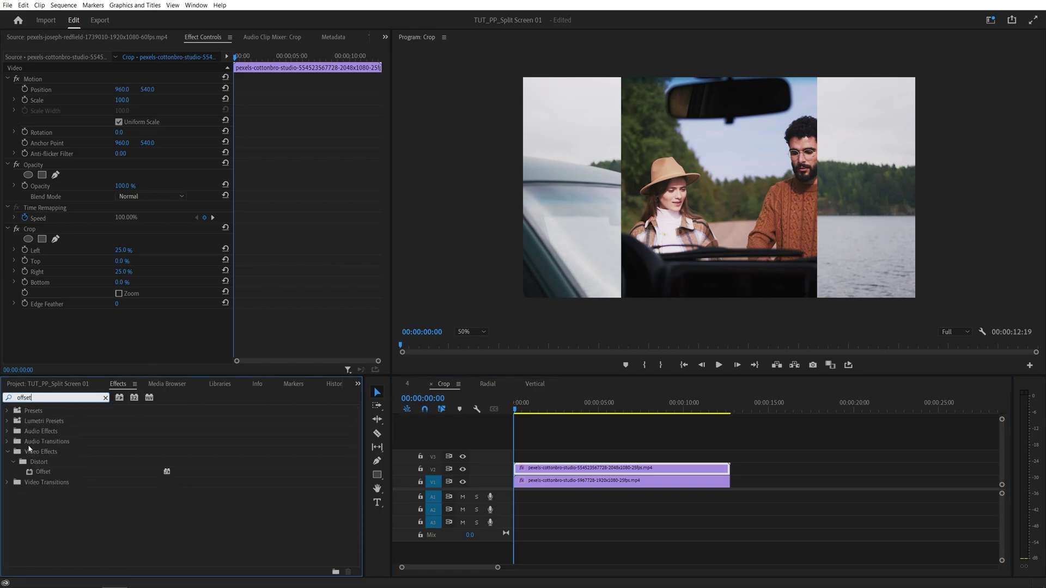
left_click_drag(43, 472, 533, 469)
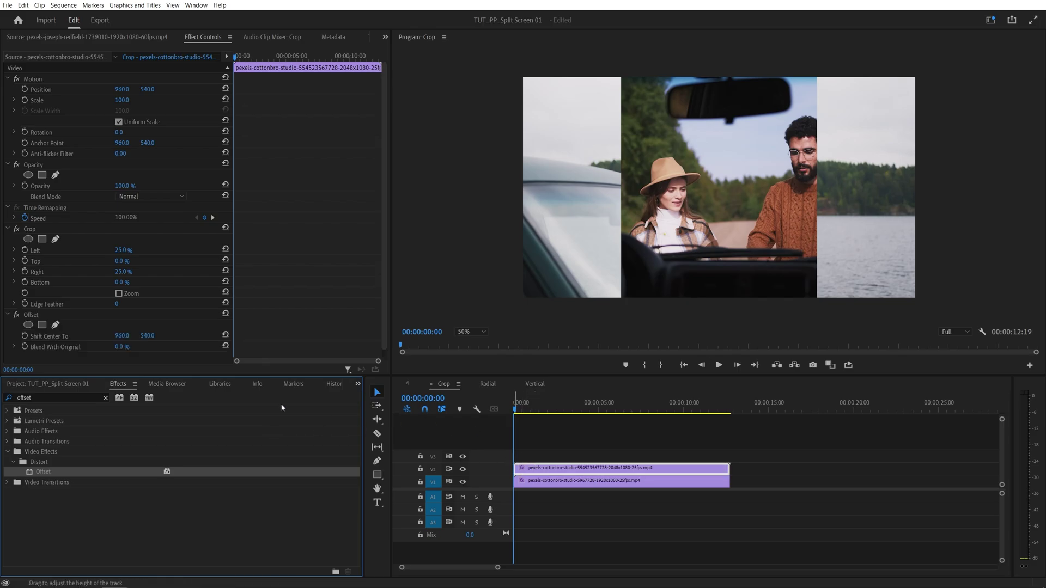
left_click_drag(28, 314, 33, 227)
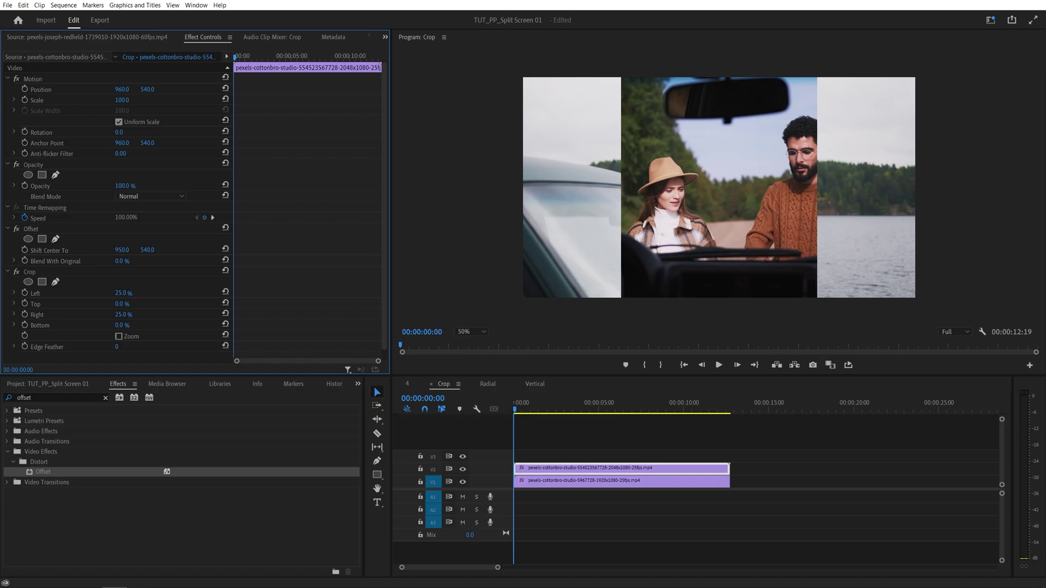
left_click_drag(122, 250, 85, 250)
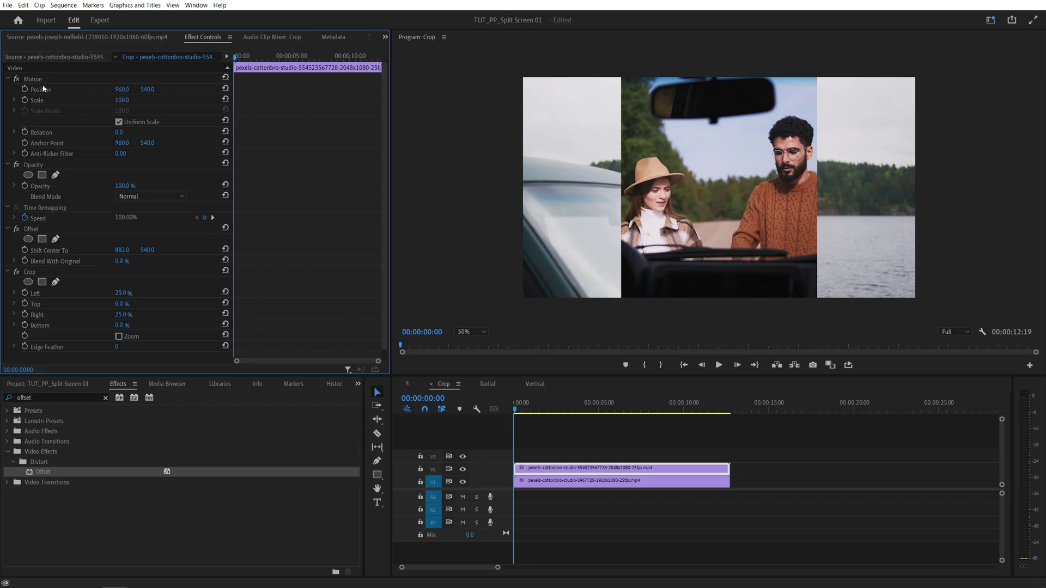
left_click_drag(123, 89, 0, 90)
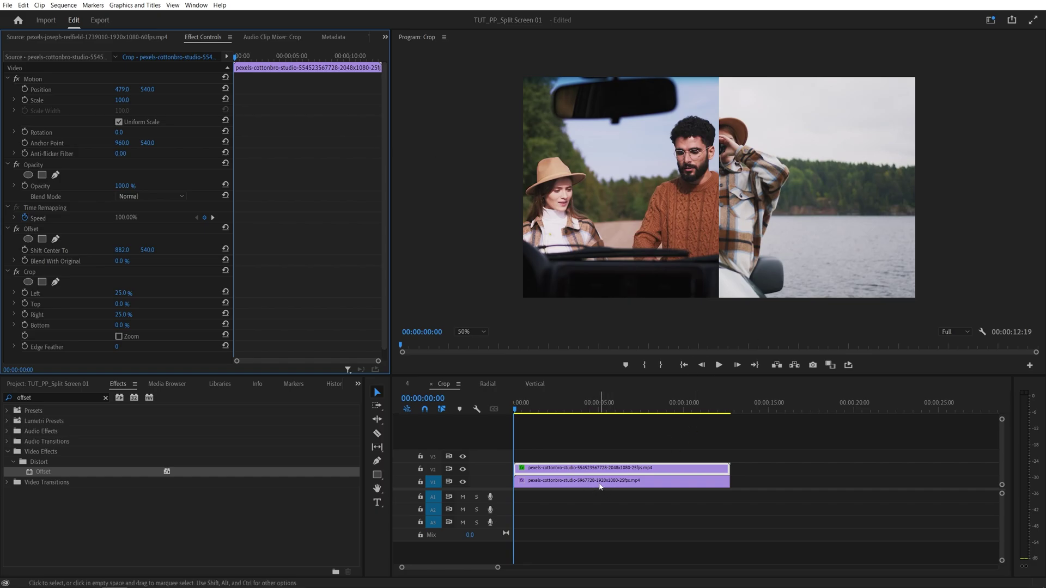
Step: Crop the lower clip 25% left and right, set Position X to 1445, and re-show V2
left_click(463, 470)
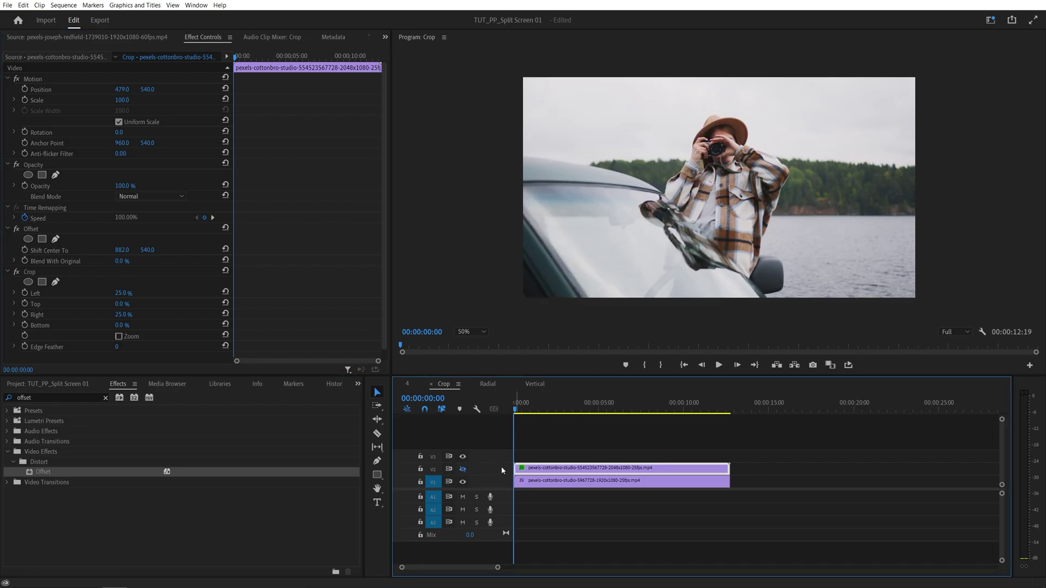
left_click(559, 481)
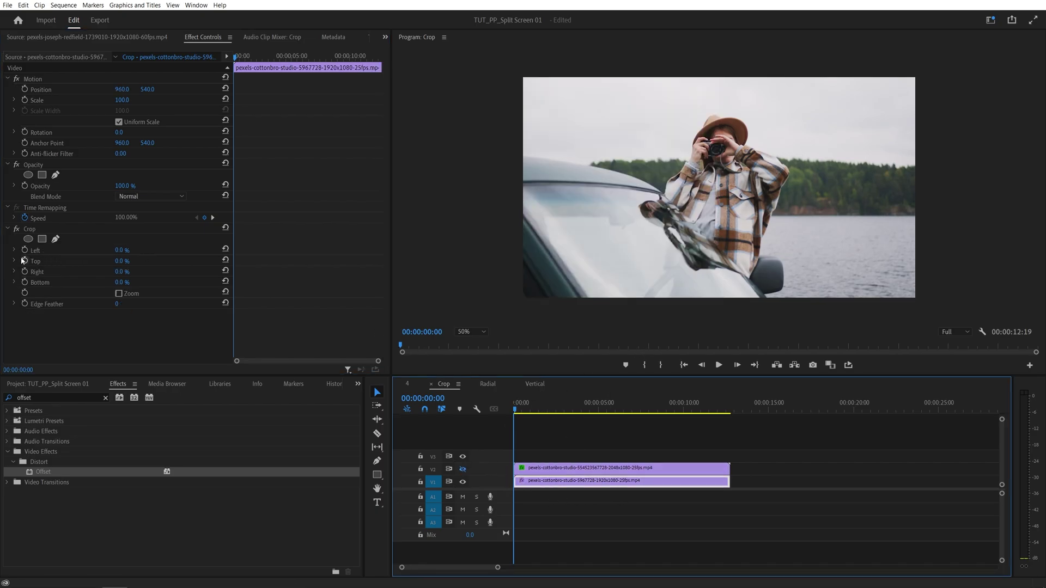
left_click(119, 250)
type("25")
key("Return")
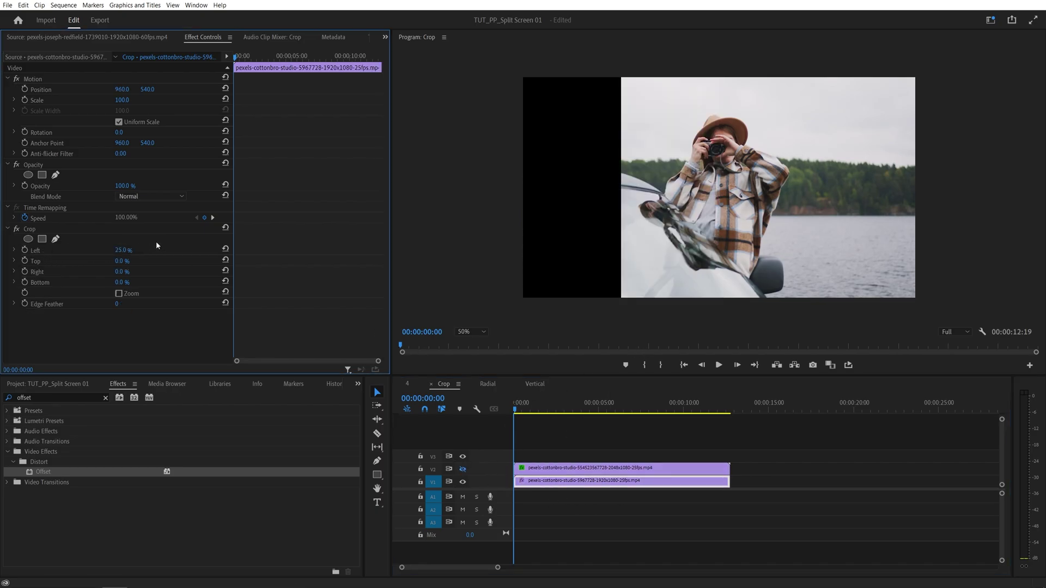
left_click(120, 271)
type("25")
key("Return")
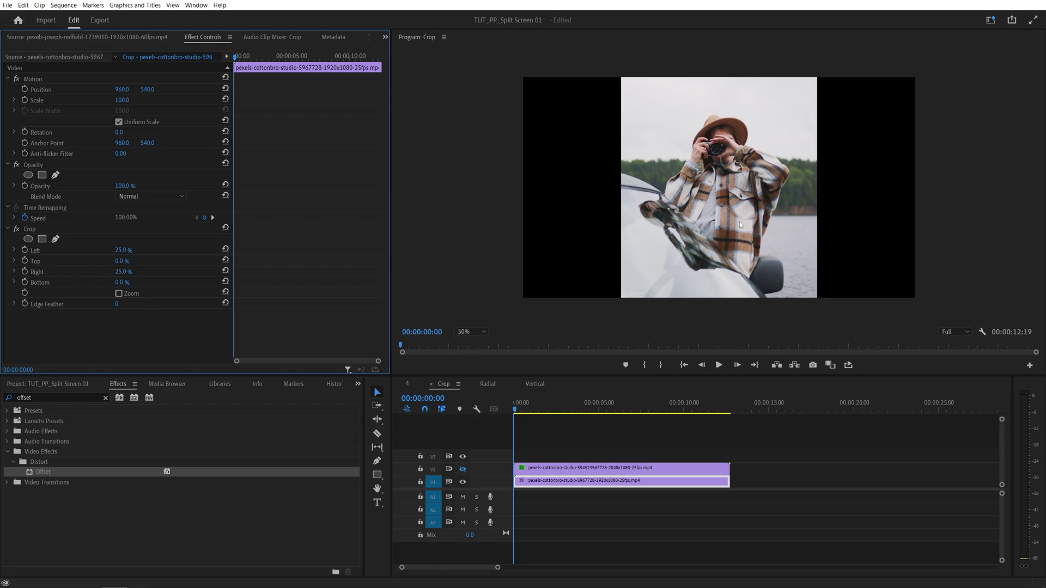
left_click_drag(122, 89, 387, 89)
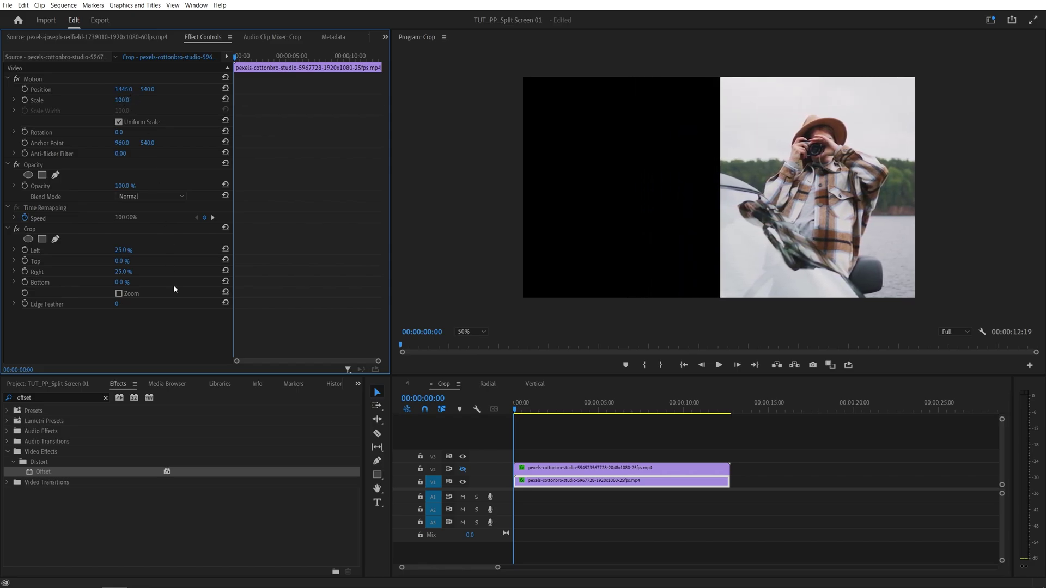
left_click(463, 470)
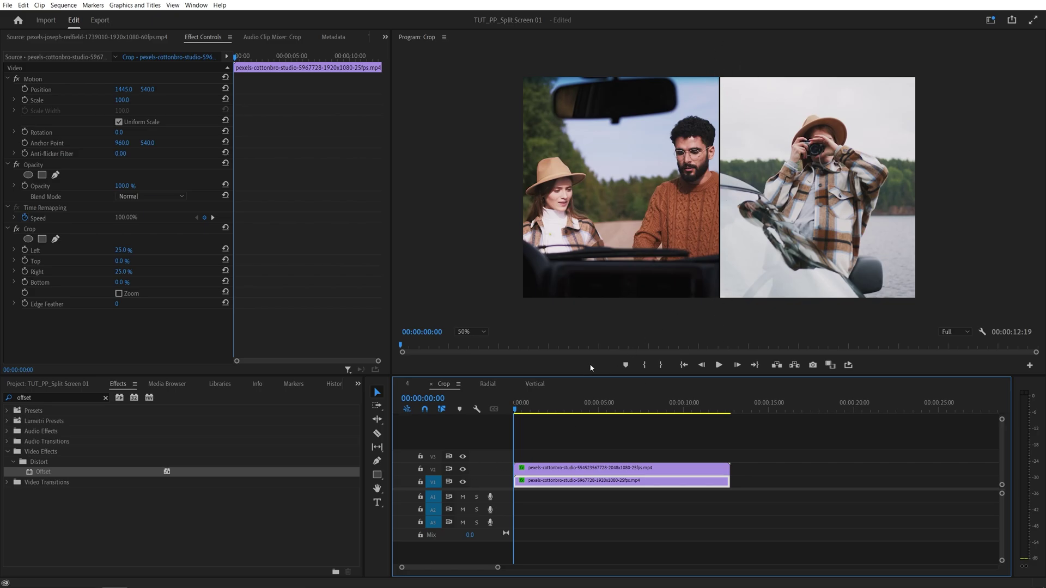
Step: Draw a vertical white divider line along the seam between the two halves
left_click(377, 462)
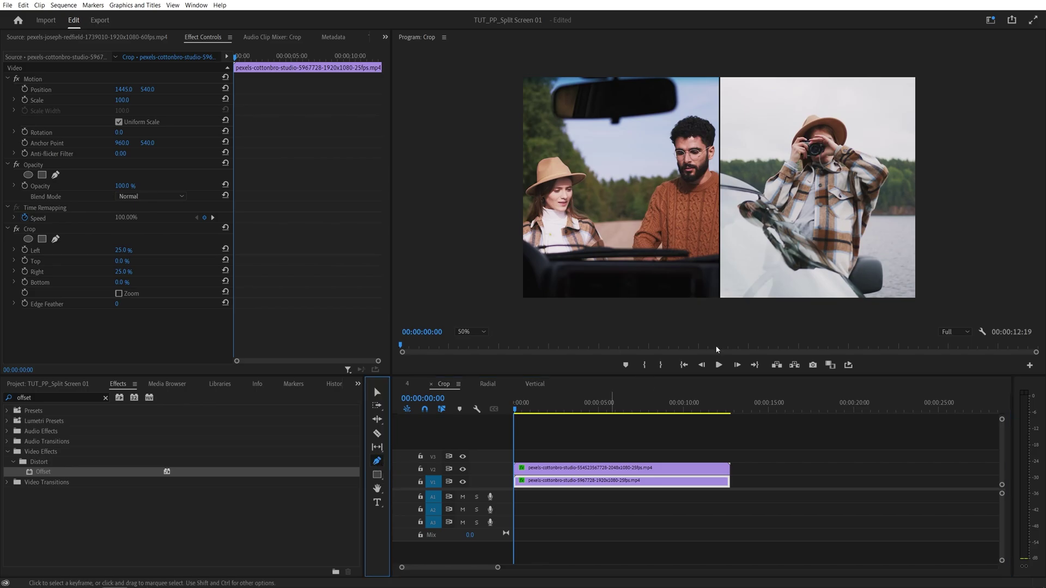
left_click(720, 297)
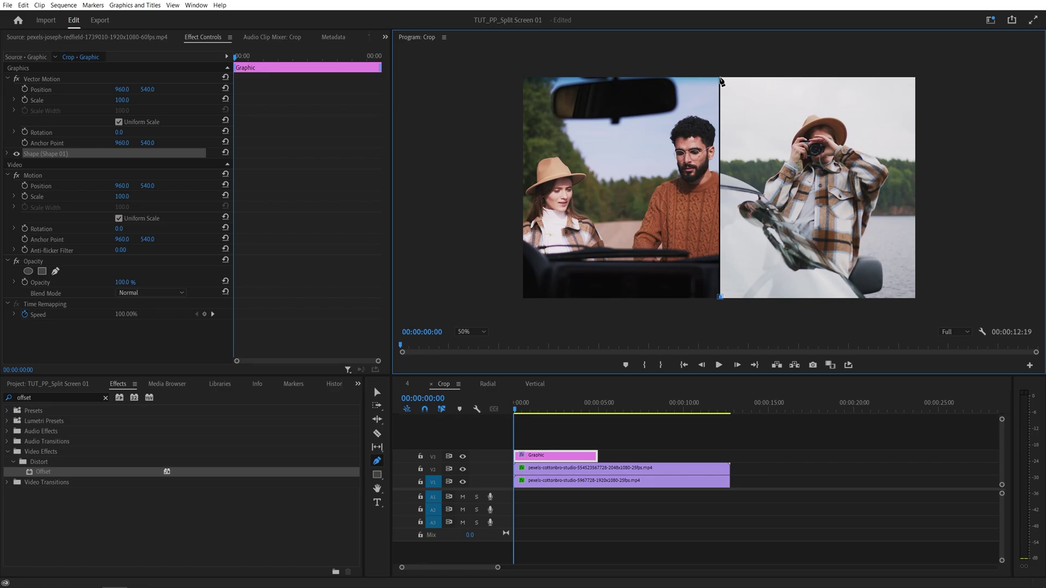
left_click(720, 79)
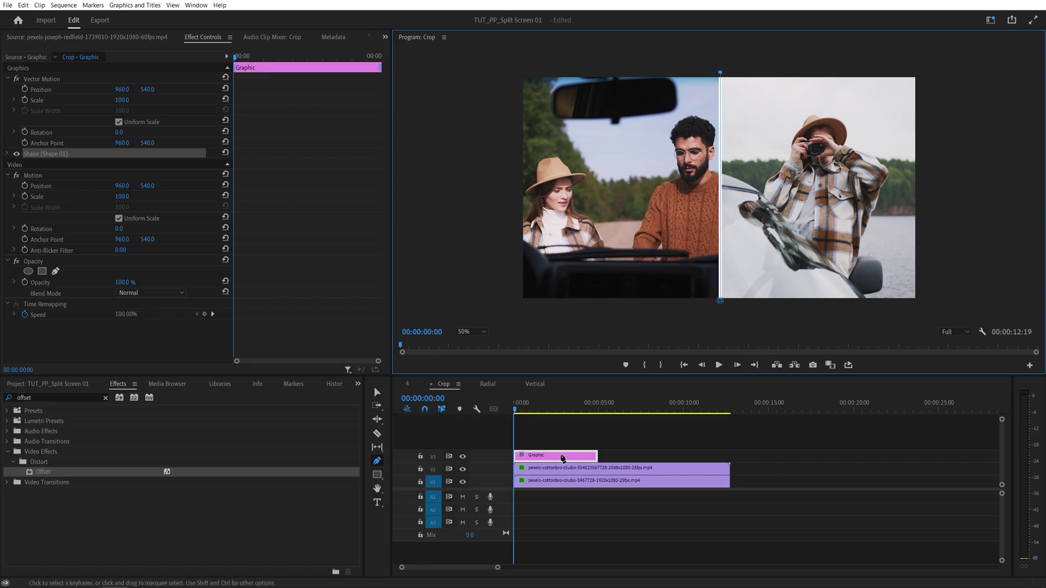
Step: Extend the divider graphic to the full clip length, preview it, and open the Radial sequence
key("v")
left_click_drag(597, 456, 729, 456)
key("space")
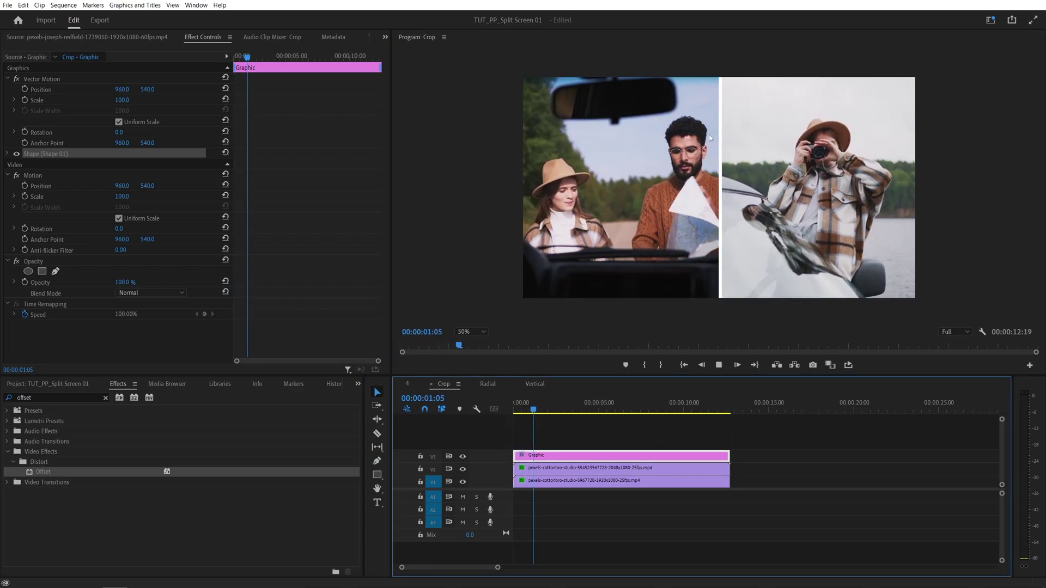
left_click(488, 383)
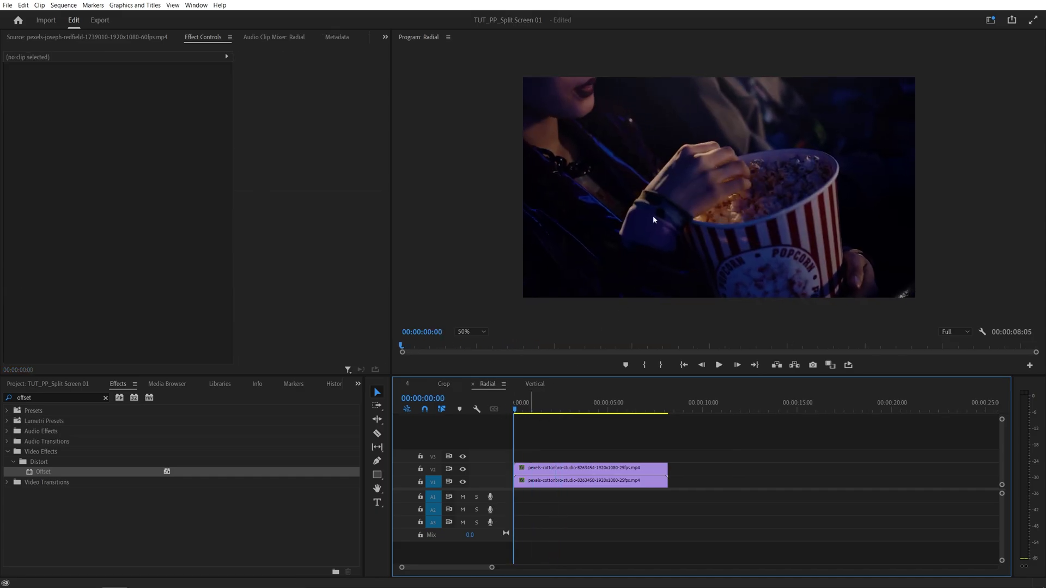
Step: Search effects for 'radial wipe' and drop Radial Wipe onto the Radial sequence's V2 clip
left_click(40, 398)
type("radiu")
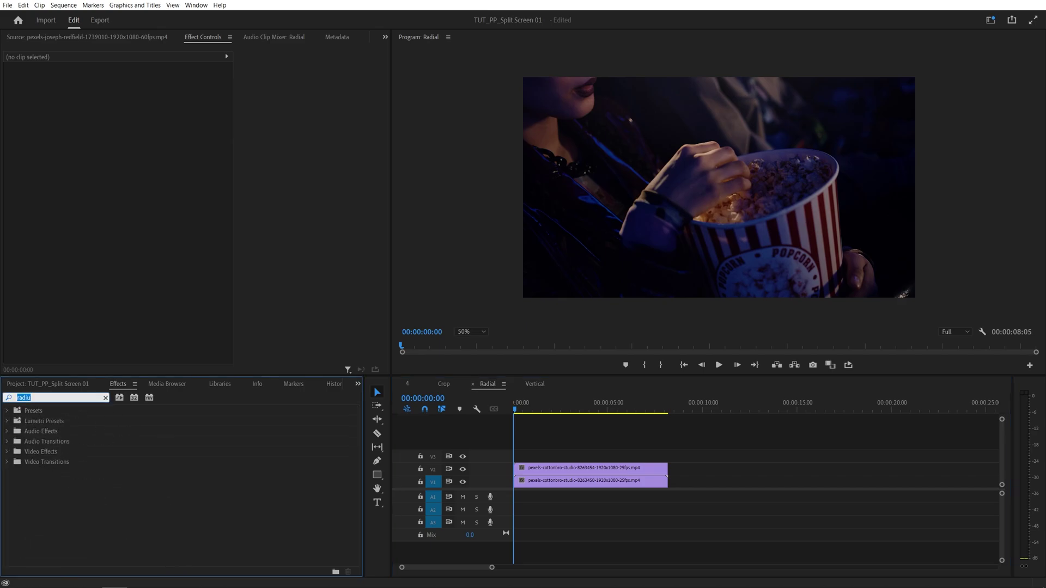
type("radial wipe")
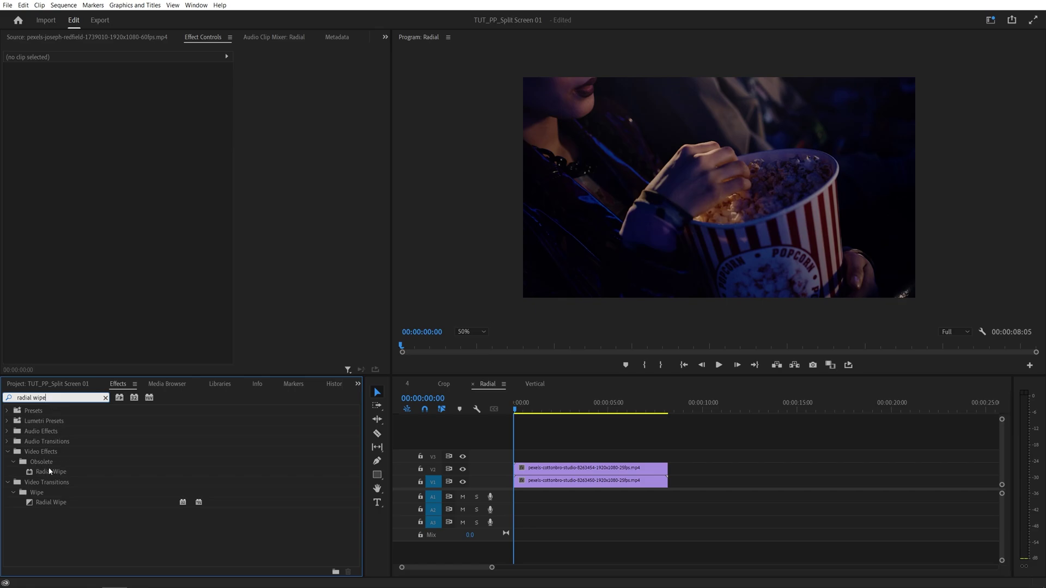
left_click_drag(49, 475, 567, 471)
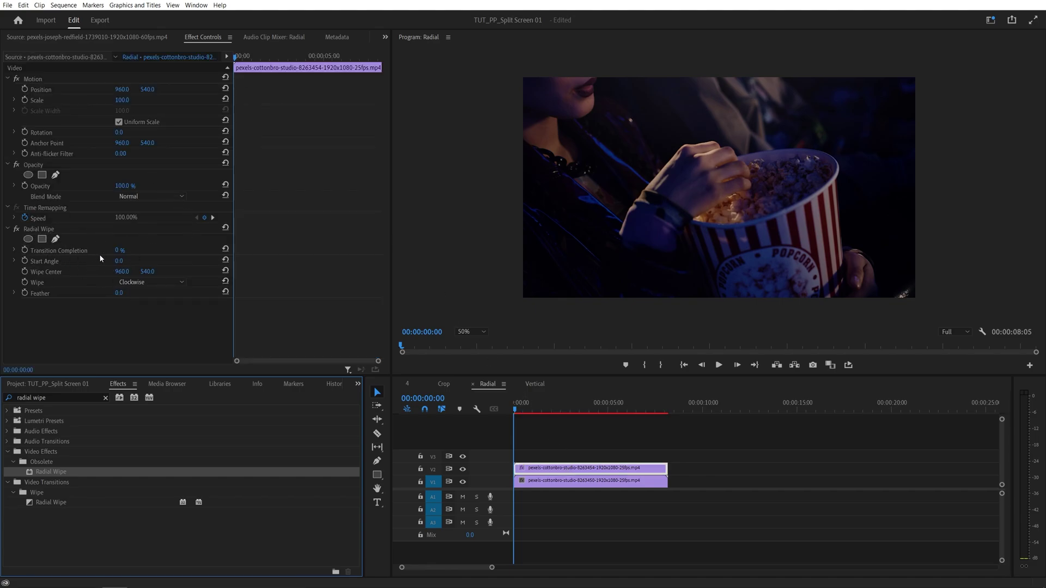
Step: Set the Radial Wipe's Transition Completion to 50% and Start Angle to 45°
left_click(122, 250)
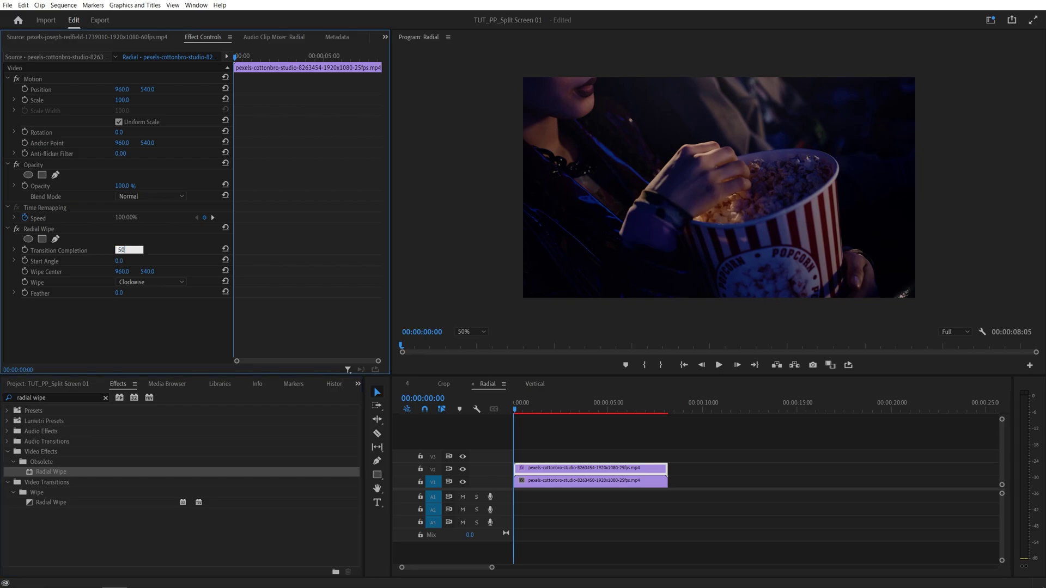
key("Return")
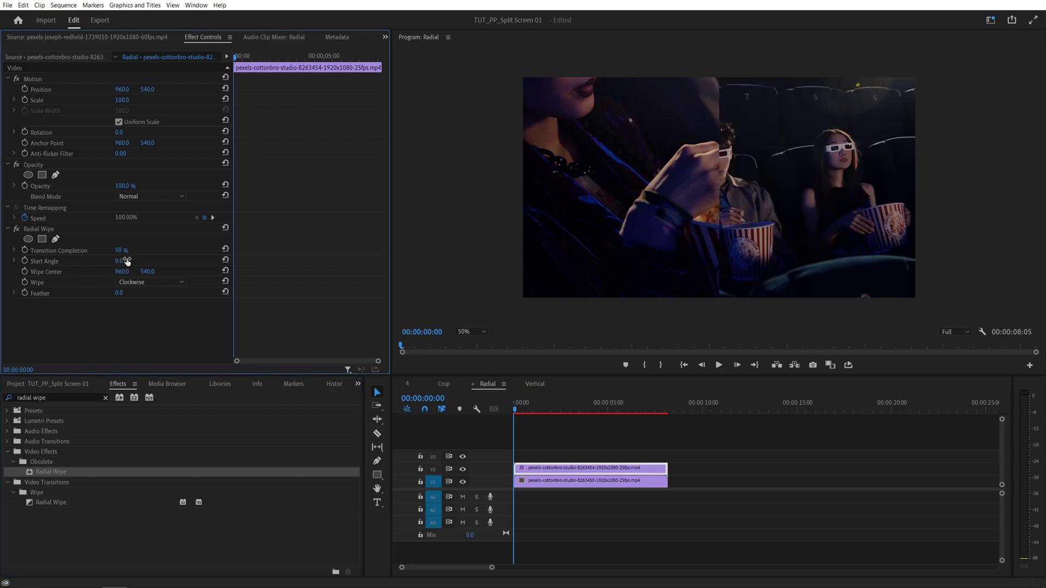
left_click(123, 260)
type("45")
key("Return")
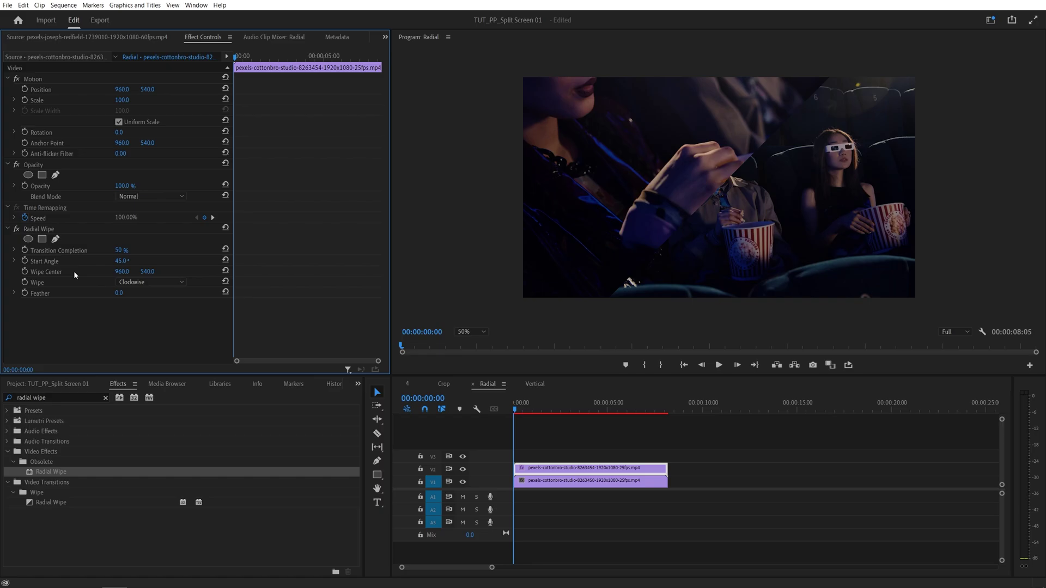
Step: Make the wipe run counterclockwise and move its Wipe Center X to 724
mouse_move(122, 272)
left_mouse_down()
mouse_move(50, 271)
mouse_move(123, 271)
left_mouse_up()
left_click(133, 282)
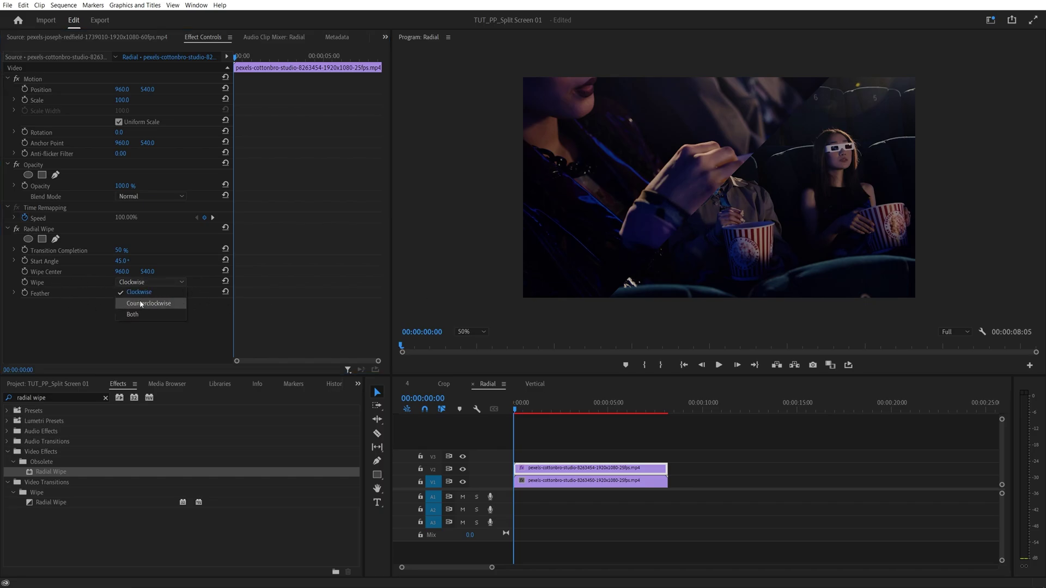
left_click(141, 304)
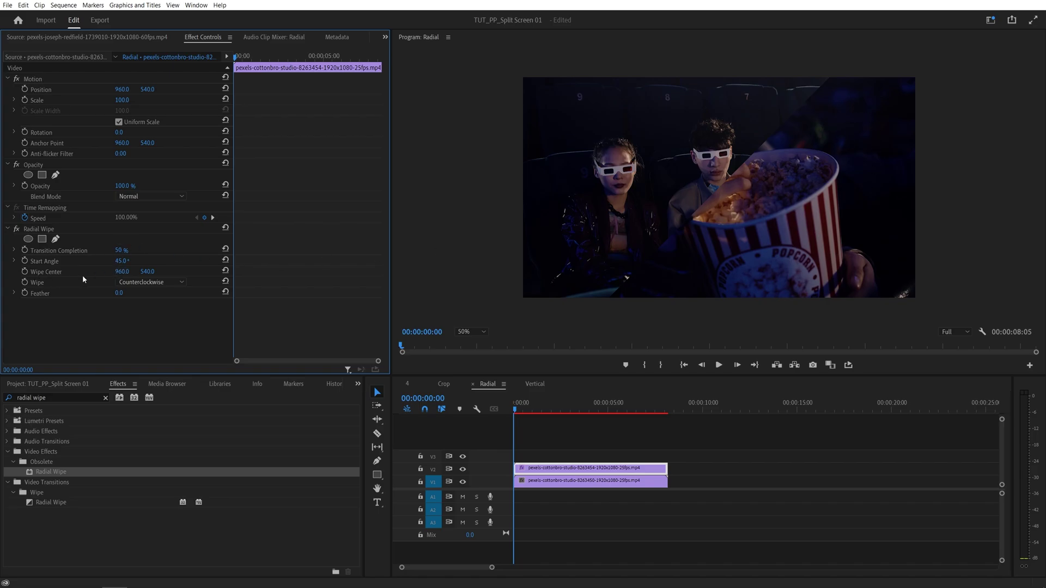
left_click_drag(122, 271, 90, 271)
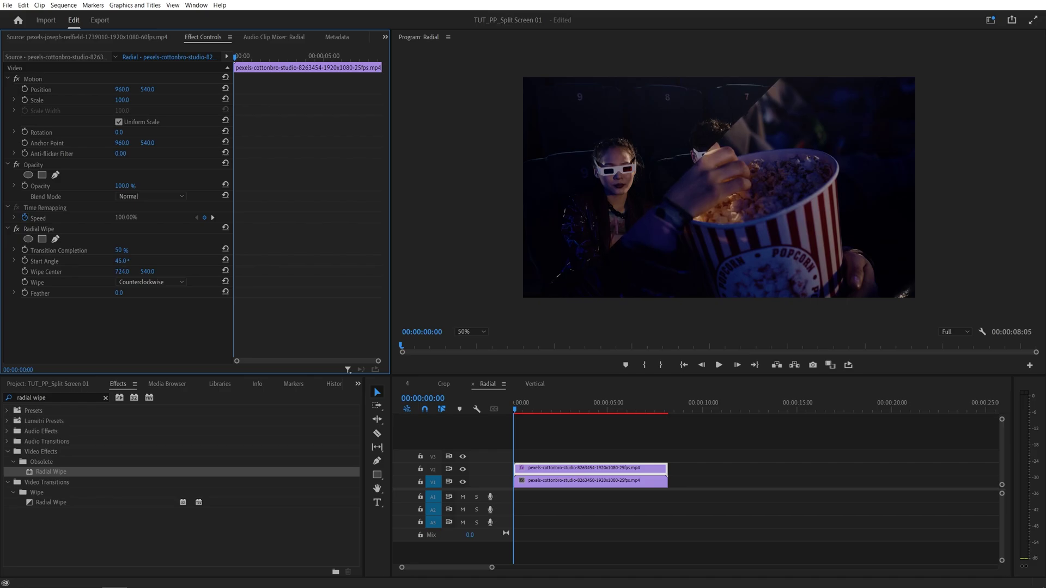
Step: Move the lower V1 clip to Position X 641 and preview the diagonal split
left_click(560, 484)
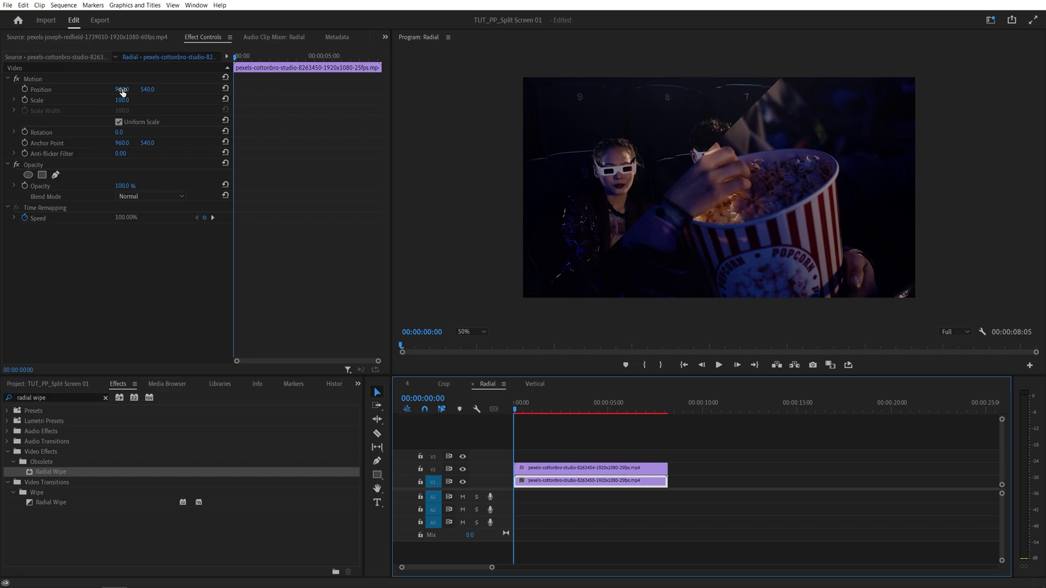
left_click_drag(122, 92, 22, 91)
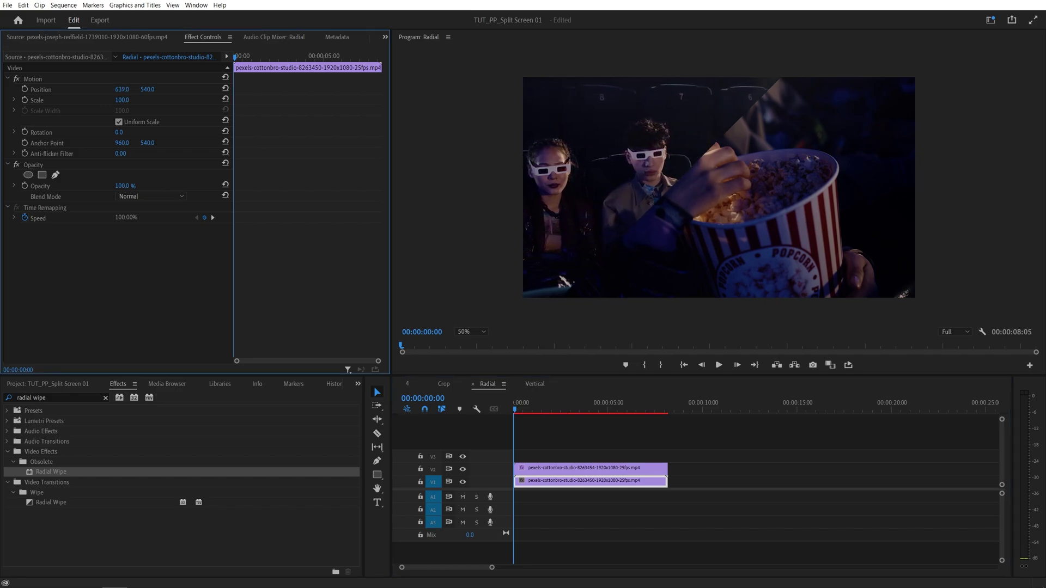
left_click(516, 415)
key("space")
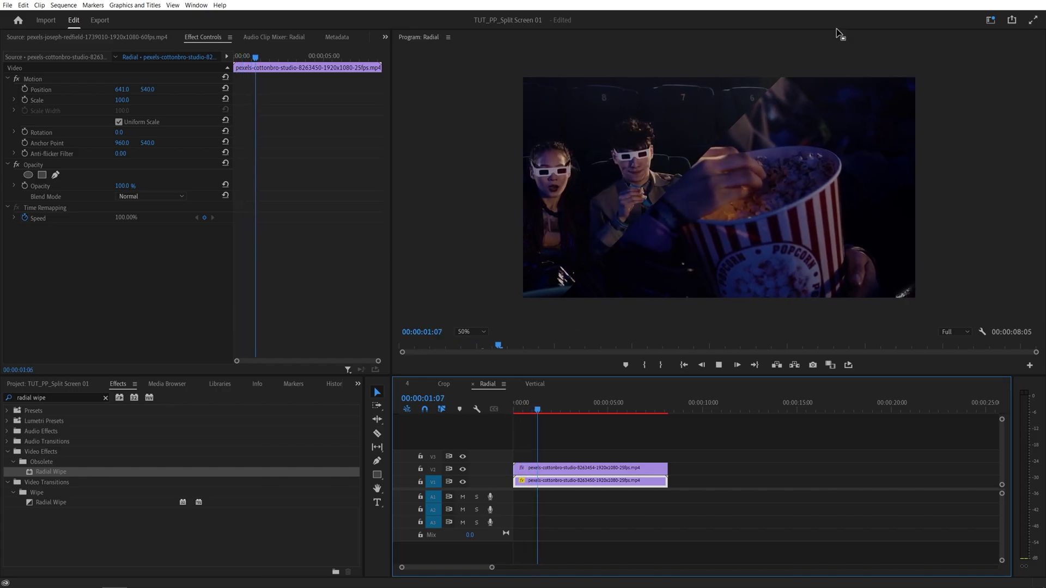
key("space")
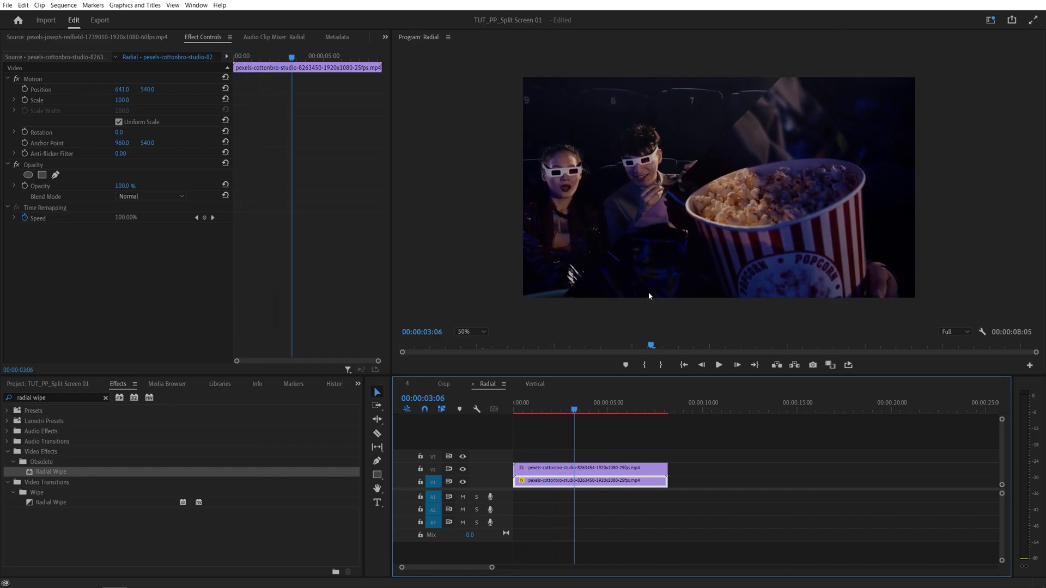
Step: Draw a line along the diagonal seam from the frame's bottom edge to the top
left_click(377, 461)
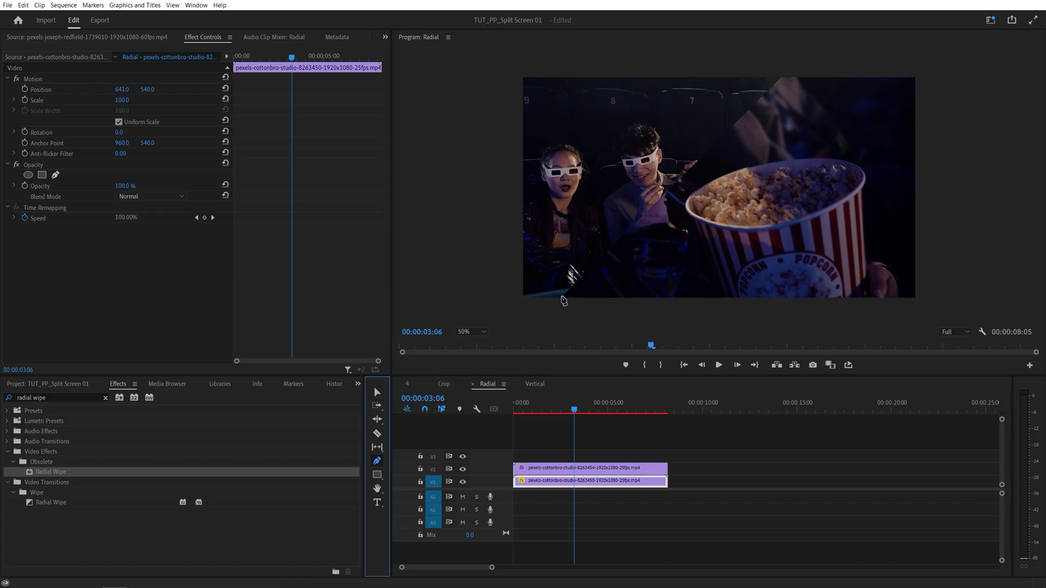
left_click(562, 298)
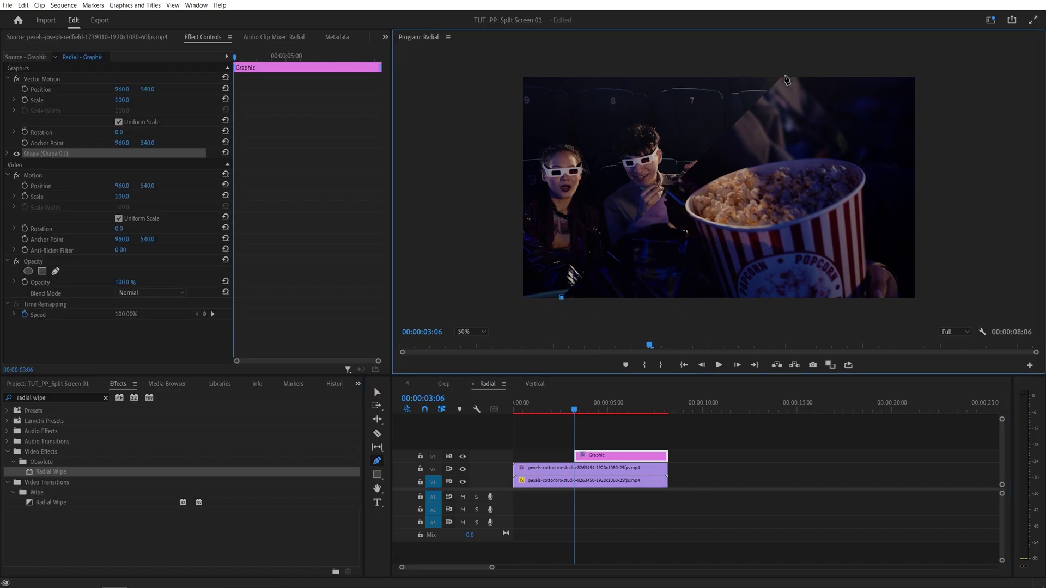
left_click(784, 76)
left_click_drag(562, 297, 558, 301)
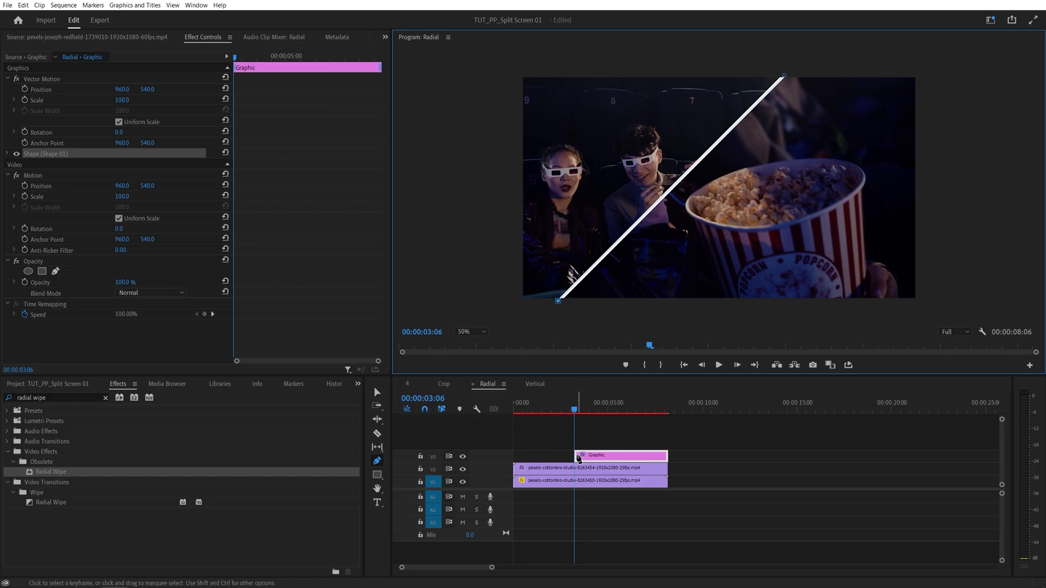
Step: Extend the V3 line graphic back to the sequence start and play the diagonal split
key("v")
left_click(575, 455)
left_click_drag(575, 454, 514, 455)
left_click_drag(573, 409, 507, 418)
left_click(583, 526)
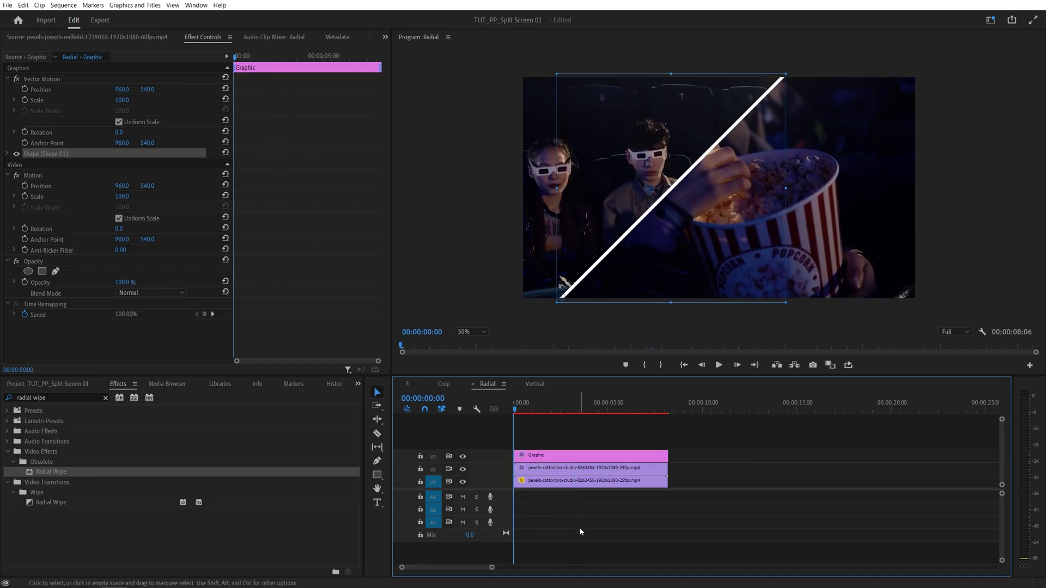
key("space")
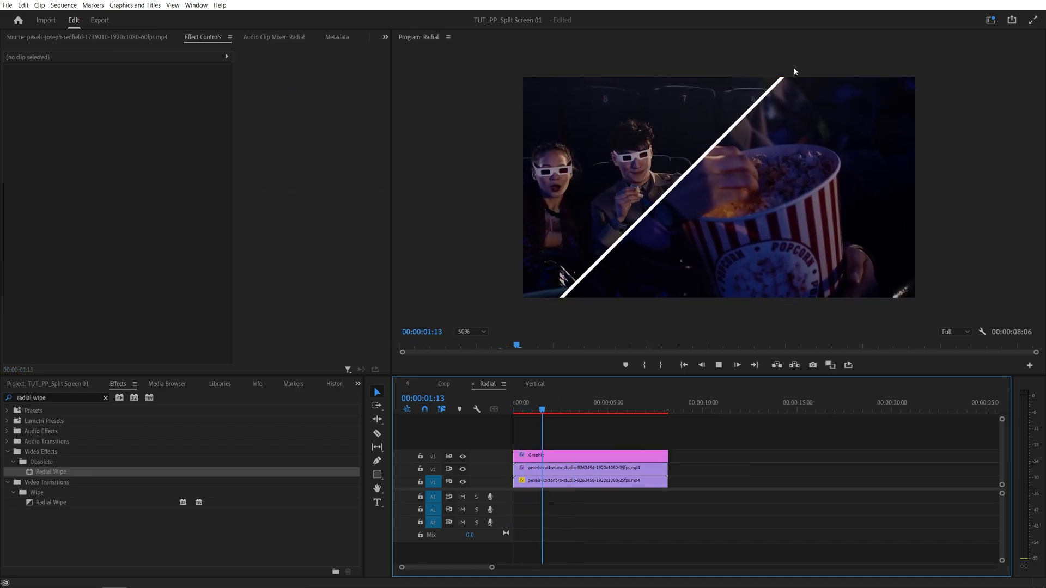
Step: Open the Vertical sequence, park the playhead near 00:00:01:10, and select the top V3 clip
left_click(539, 385)
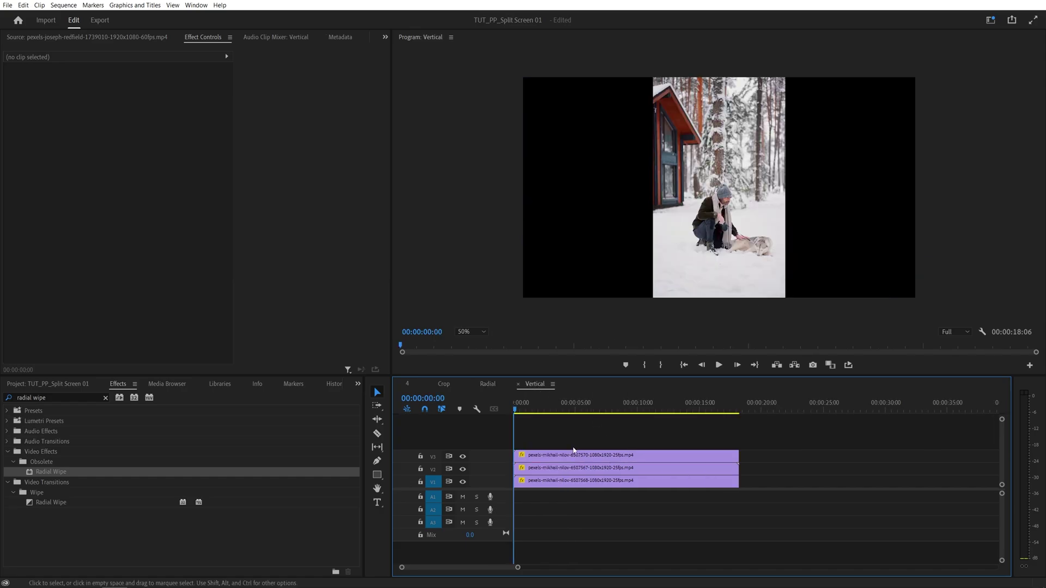
mouse_move(529, 410)
left_mouse_down()
mouse_move(551, 412)
mouse_move(518, 414)
left_mouse_up()
left_click_drag(523, 415, 531, 413)
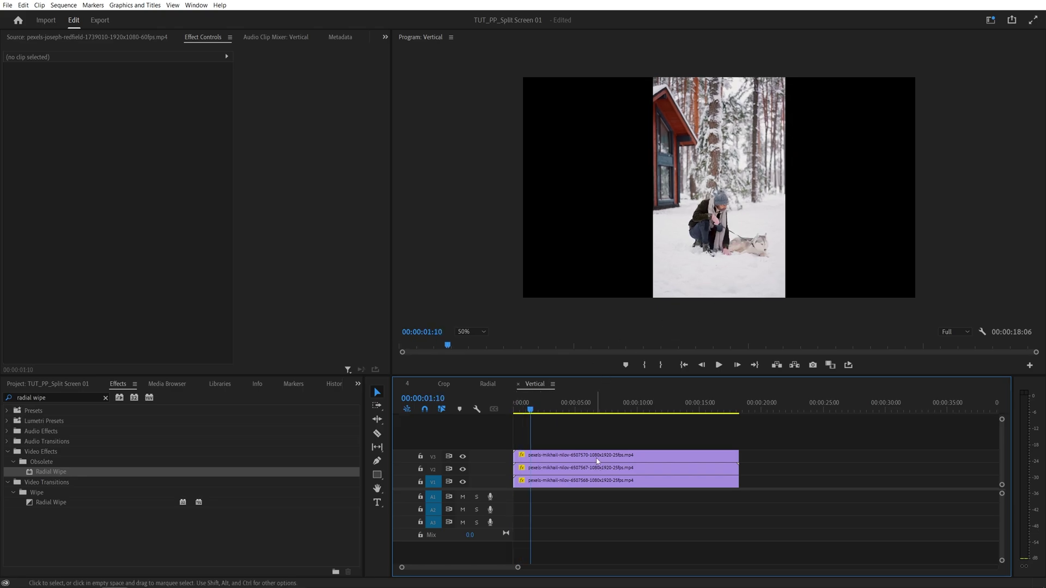
left_click(639, 461)
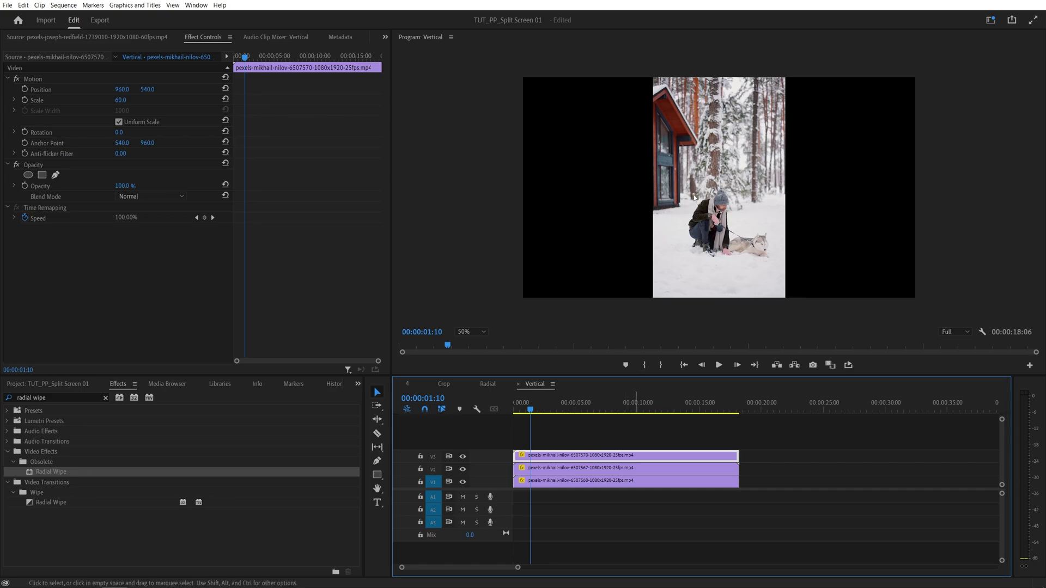
Step: Slide the V3 clip into the left third and the V1 clip into the right third, around X 1615
left_click(116, 94)
left_click_drag(122, 89, 12, 89)
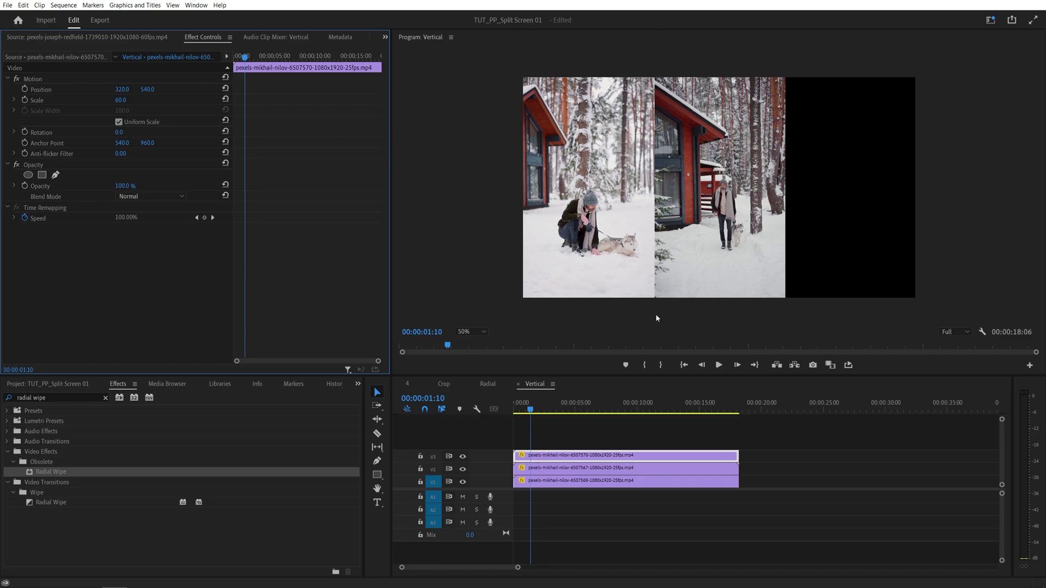
left_click(608, 472)
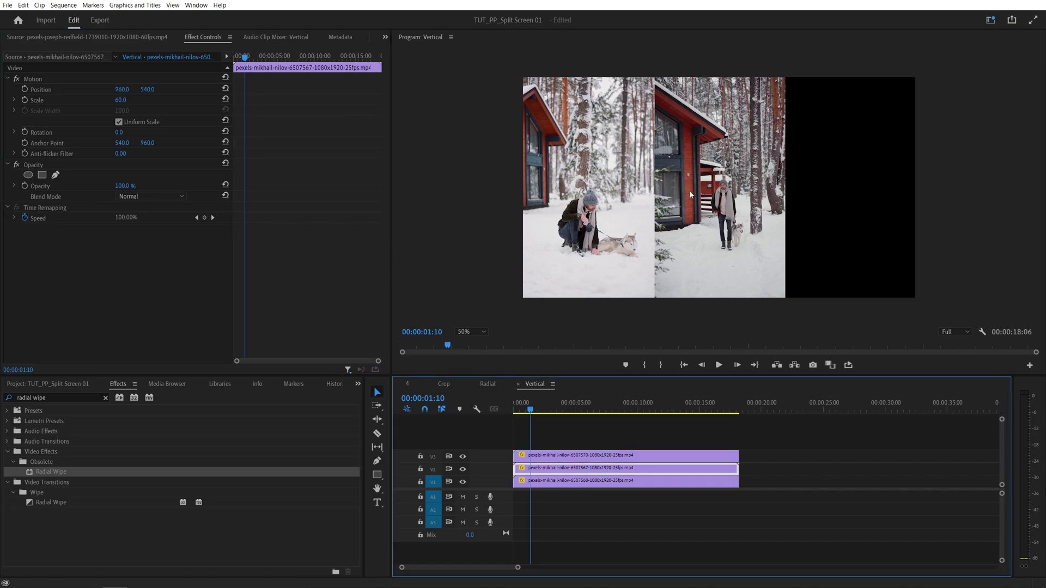
left_click(543, 481)
left_click_drag(122, 90, 197, 90)
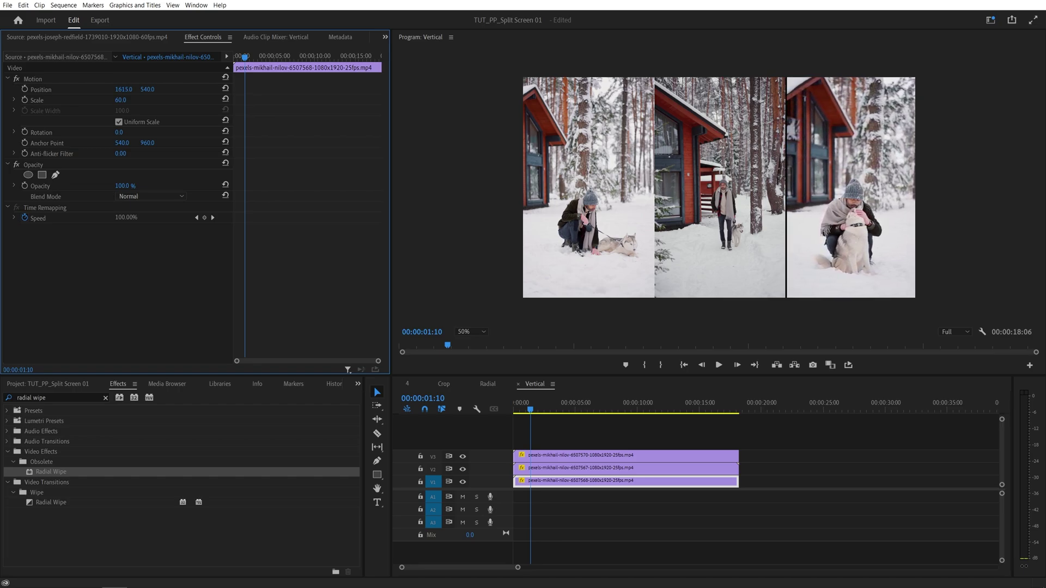
Step: Nudge the V3 clip left to Position X 302 to widen the gap, and return to the start
left_click(559, 458)
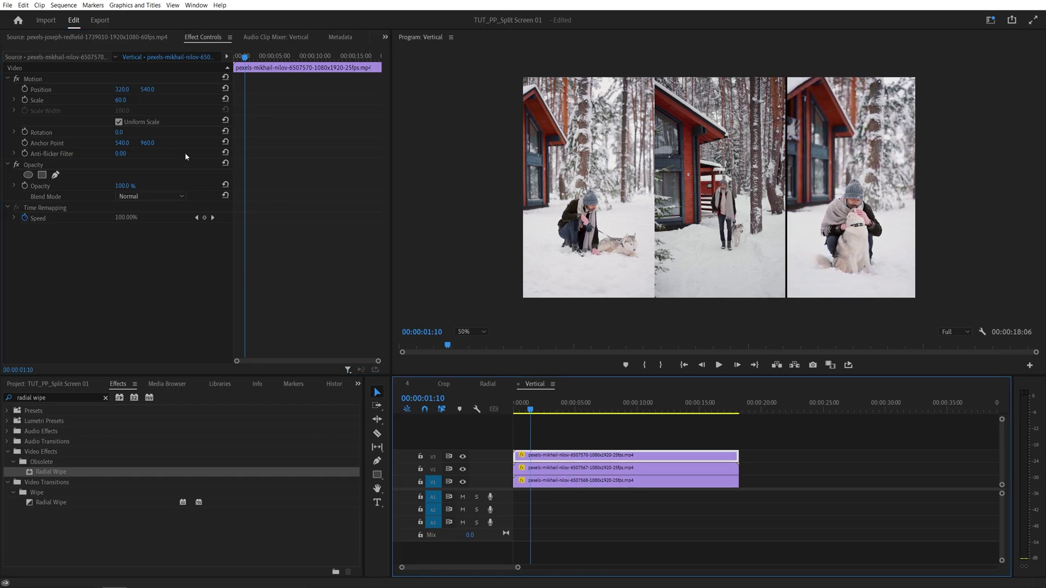
left_click(122, 89)
mouse_move(129, 90)
left_mouse_down()
mouse_move(119, 91)
mouse_move(129, 92)
left_mouse_up()
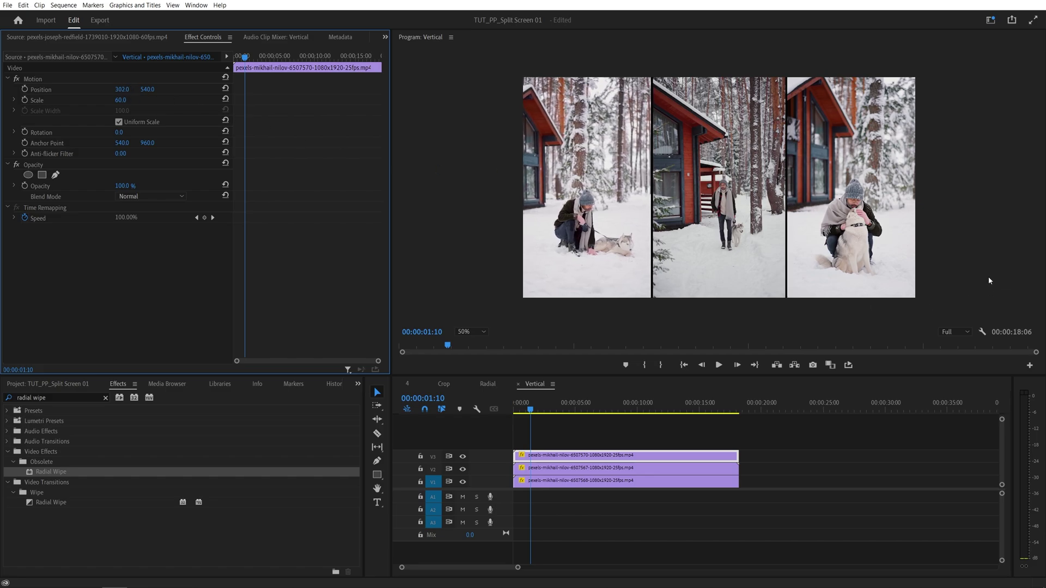
key("shift+3")
key("Home")
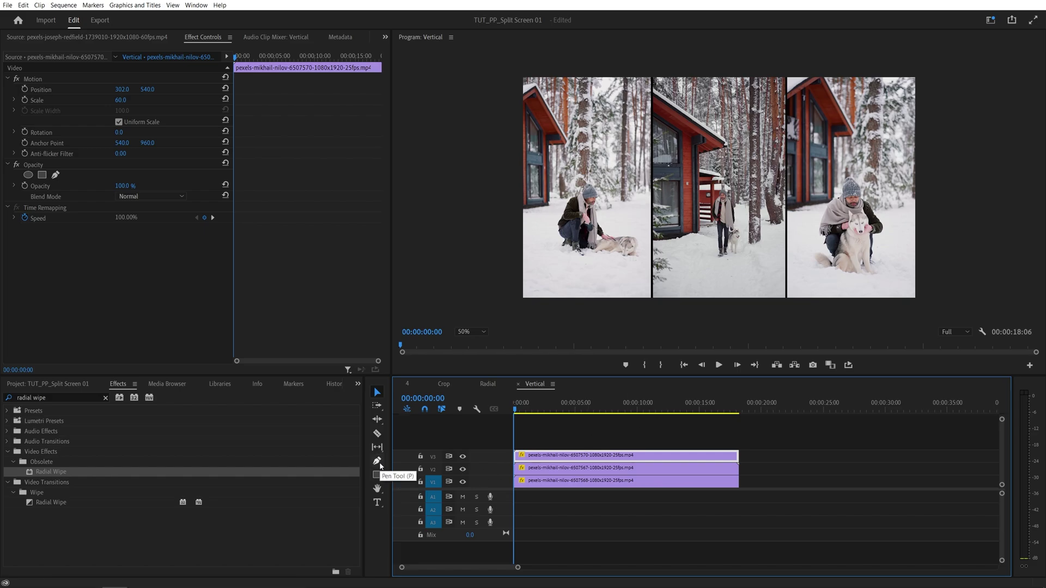
Step: Create a white Color Matte with default video settings, keeping the name Color Matte
left_click(35, 383)
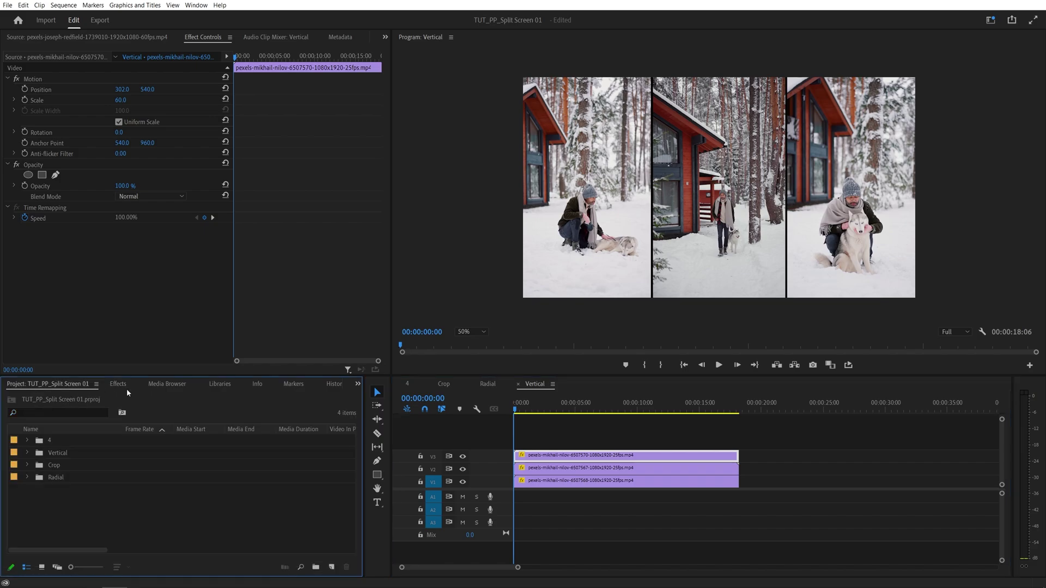
left_click(331, 567)
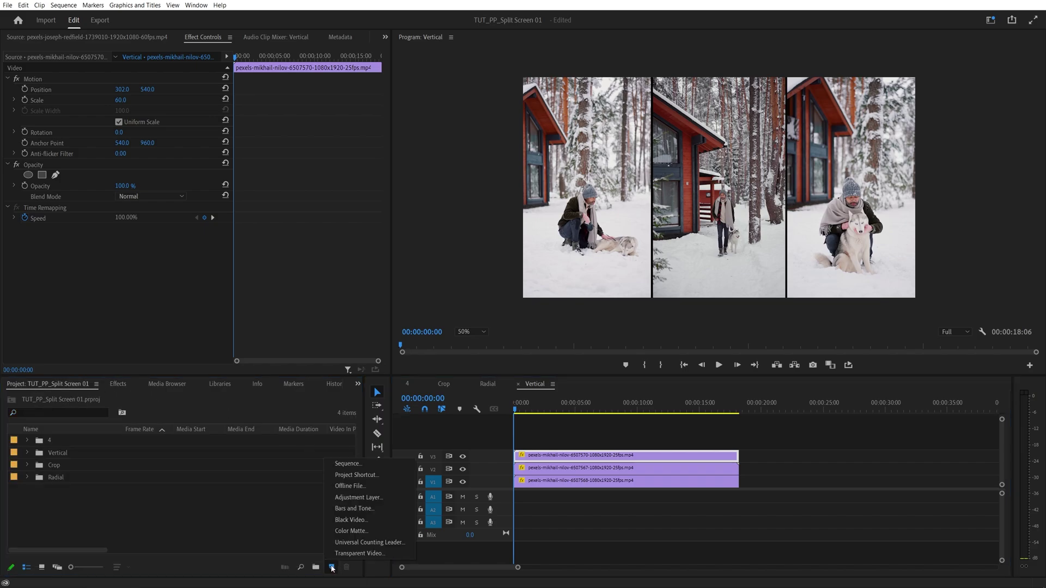
left_click(351, 531)
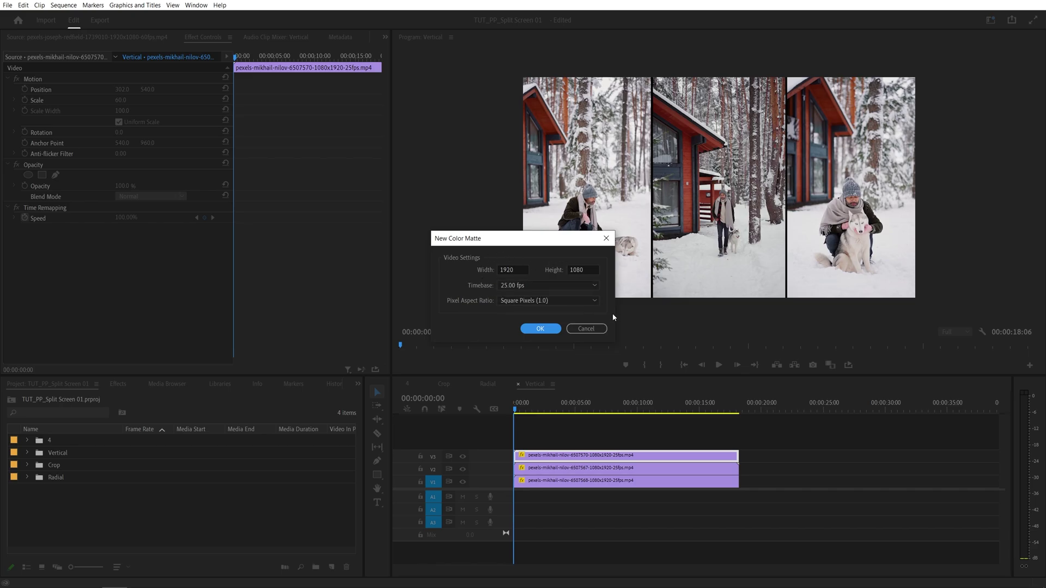
left_click(541, 329)
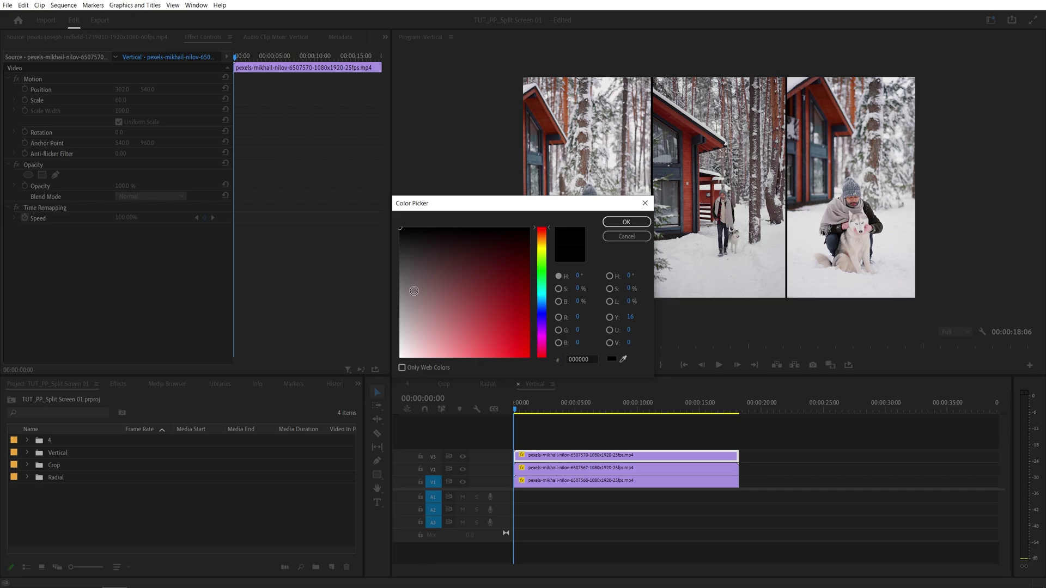
left_click(401, 356)
left_click(626, 222)
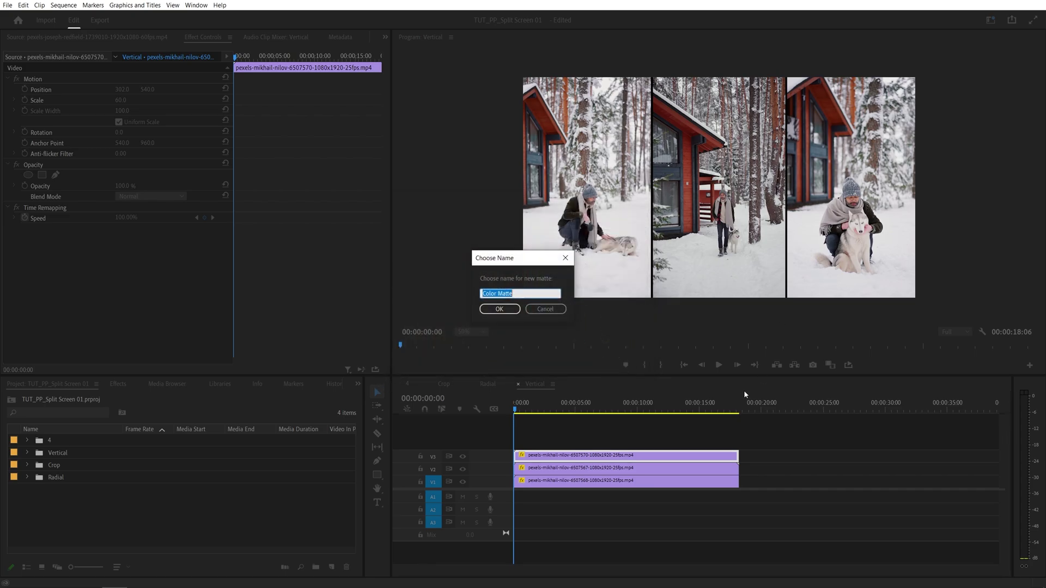
left_click(500, 308)
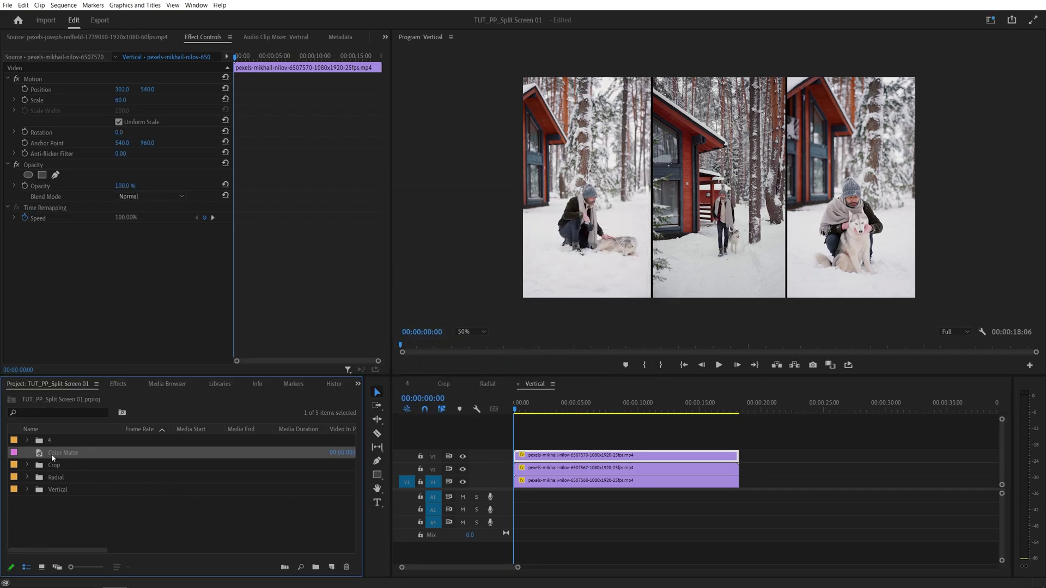
Step: Move the three portrait clips up one track to free V1
left_click(212, 532)
left_click_drag(767, 443, 580, 500)
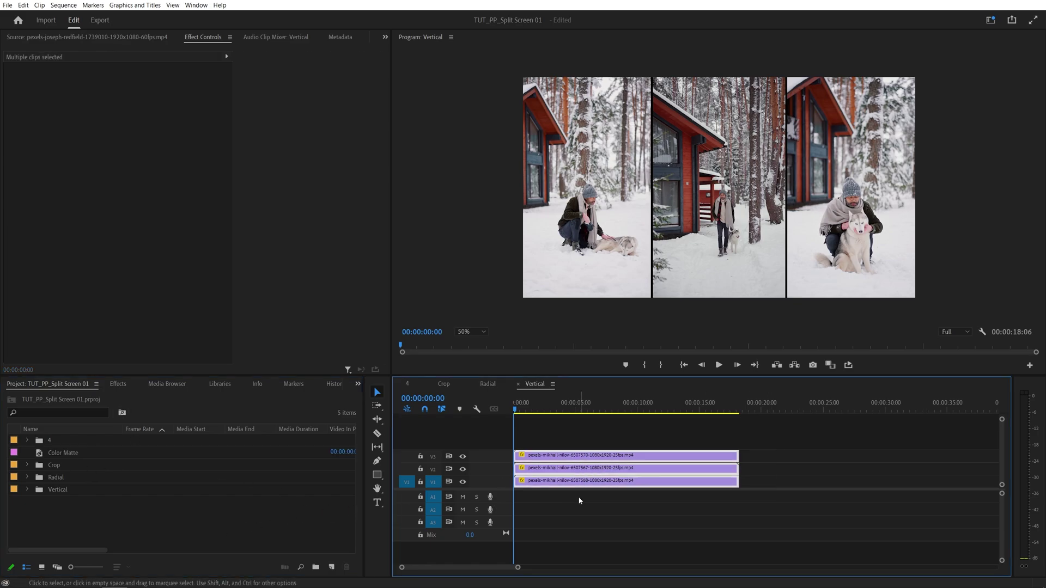
left_click_drag(538, 460, 539, 447)
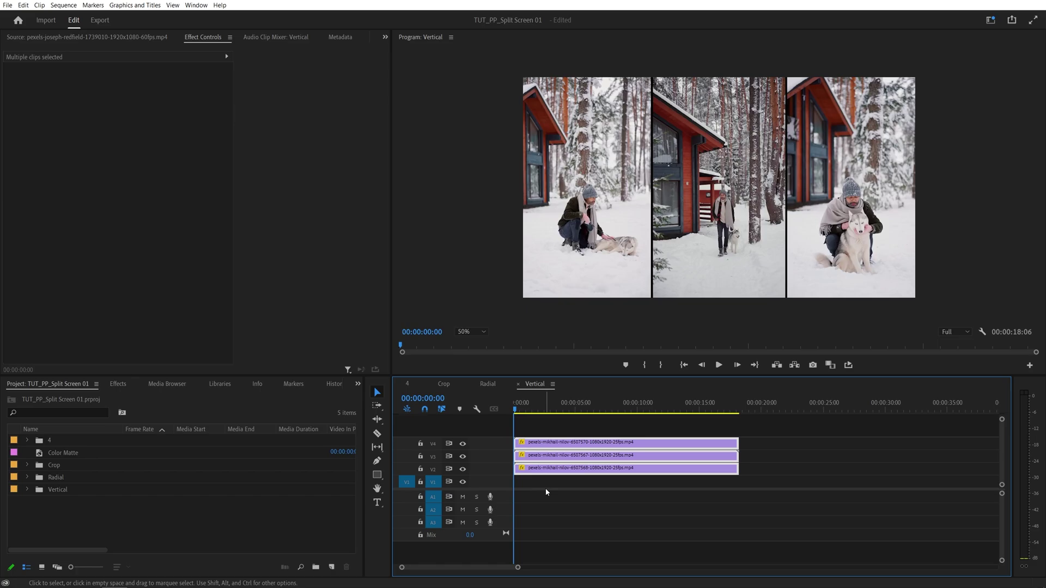
left_click(545, 482)
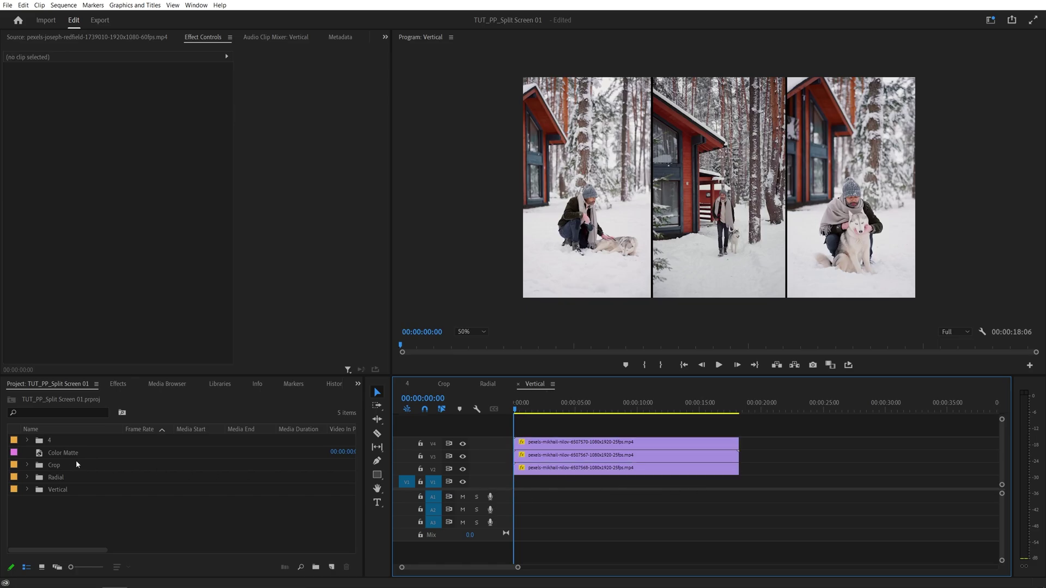
Step: Place the Color Matte on V1, extend it to the clips' length, and play the triple split
left_click_drag(51, 451, 518, 482)
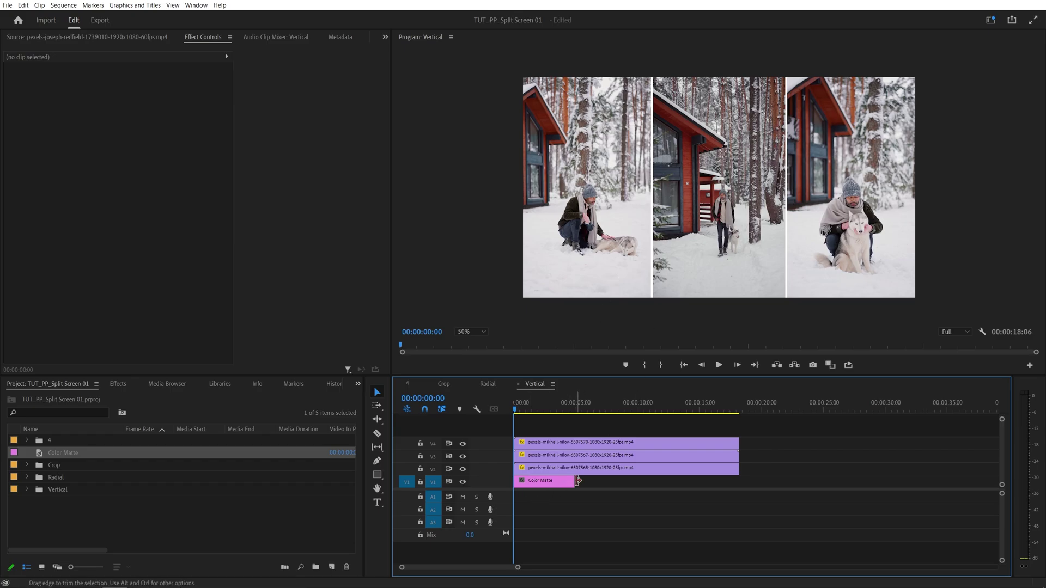
left_click_drag(578, 481, 732, 480)
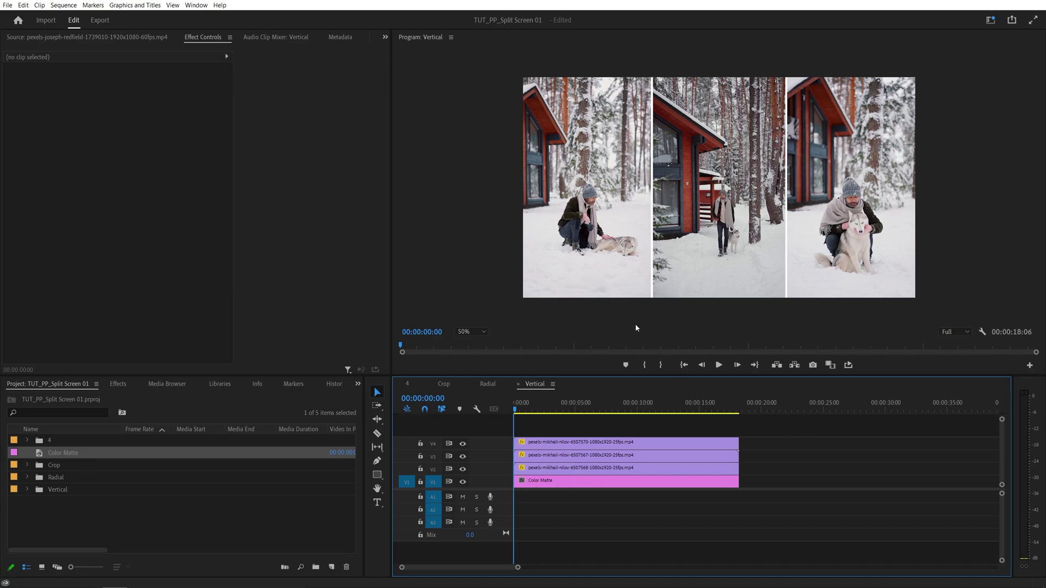
key("space")
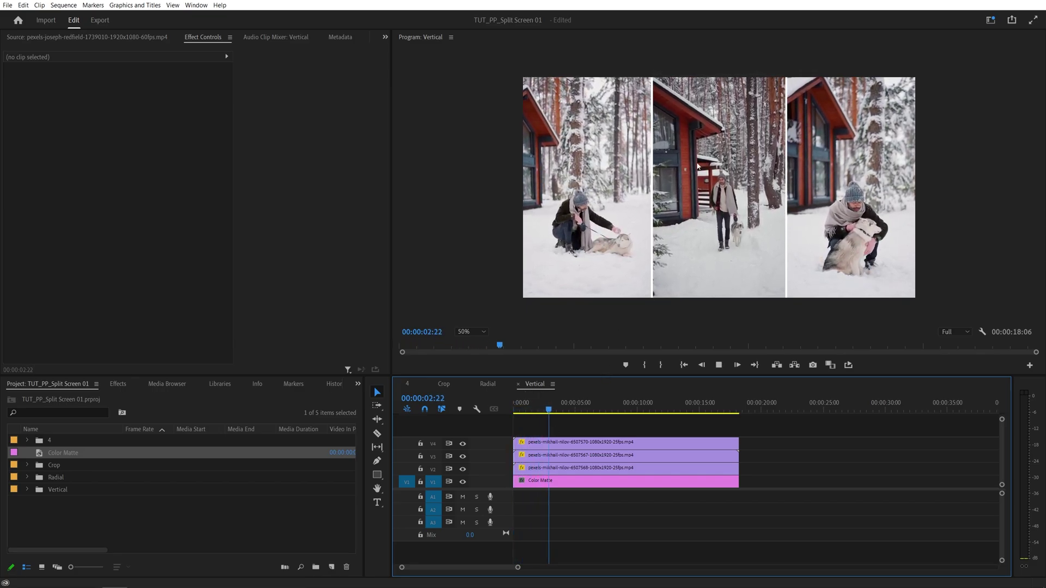
Step: Play the quad-split sequence 4 from the start, then switch to the Crop sequence
left_click(584, 412)
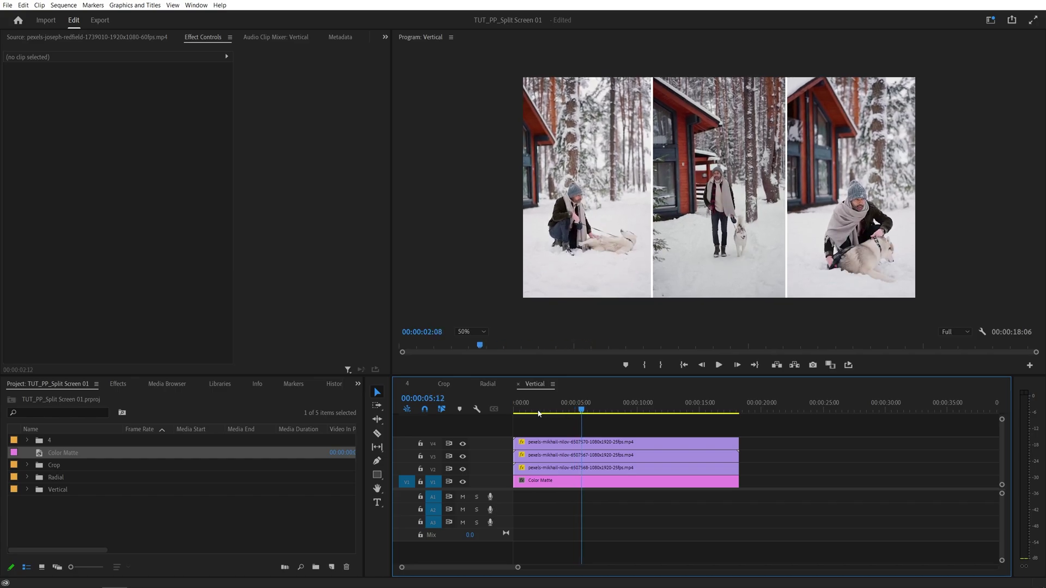
key("Home")
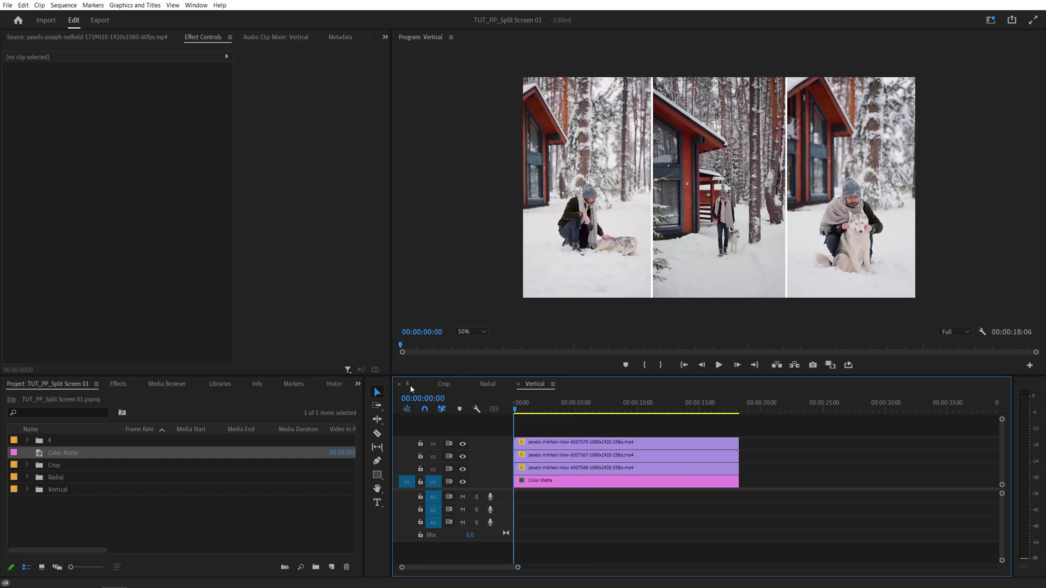
left_click(408, 384)
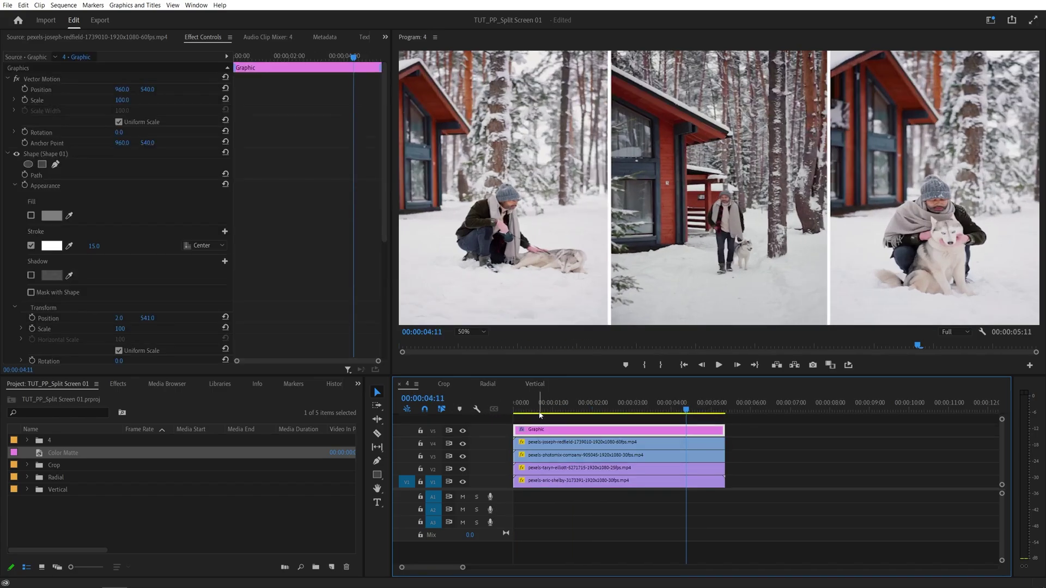
key("space")
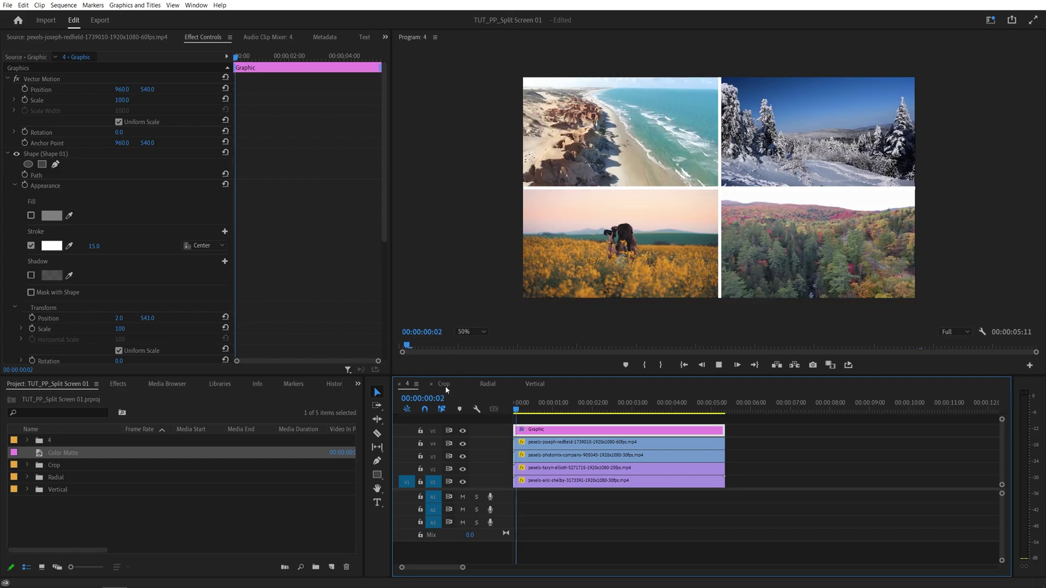
left_click(443, 384)
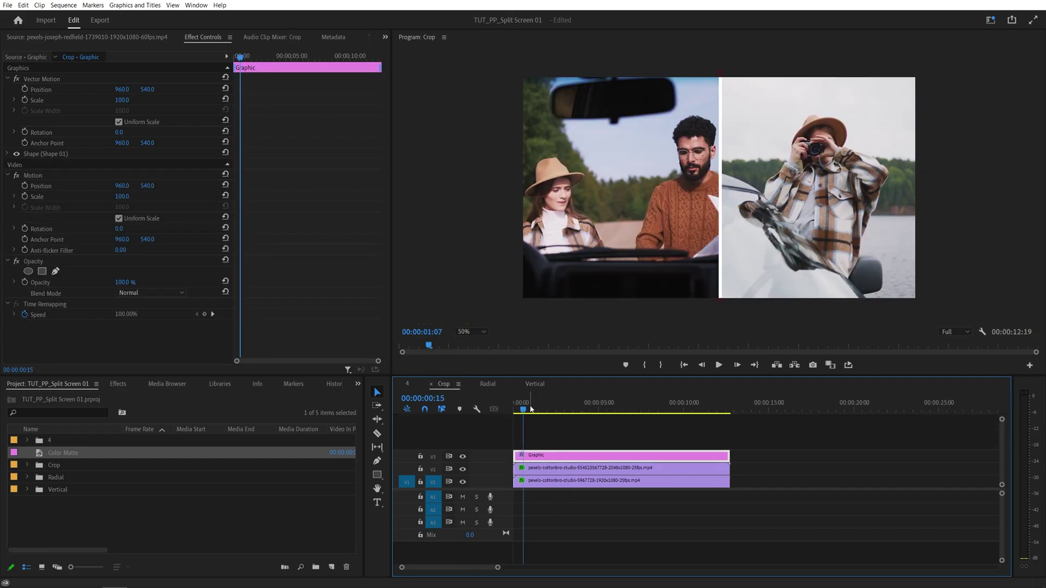